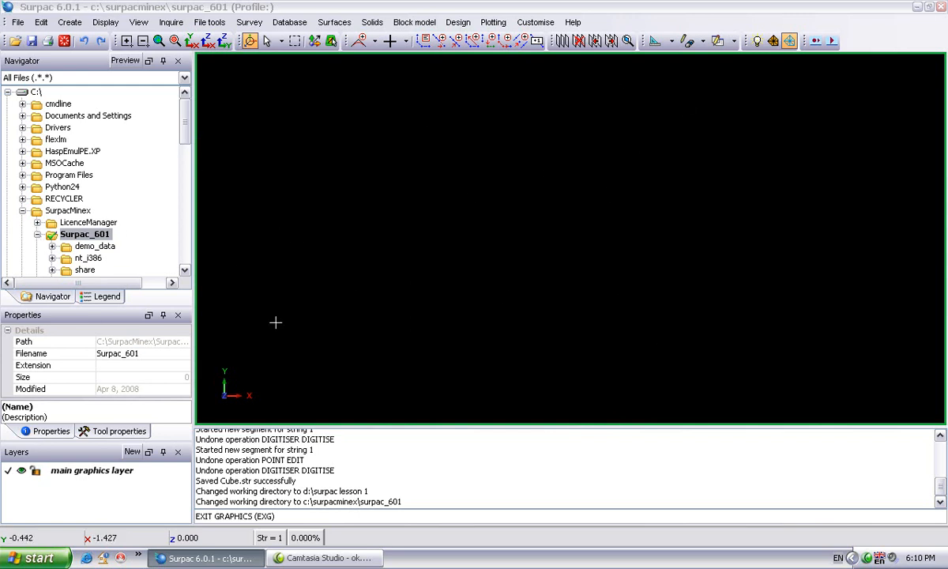
# Step: Set the Surpac lesson 1 folder on drive D as the work directory
pyautogui.click(37, 234)
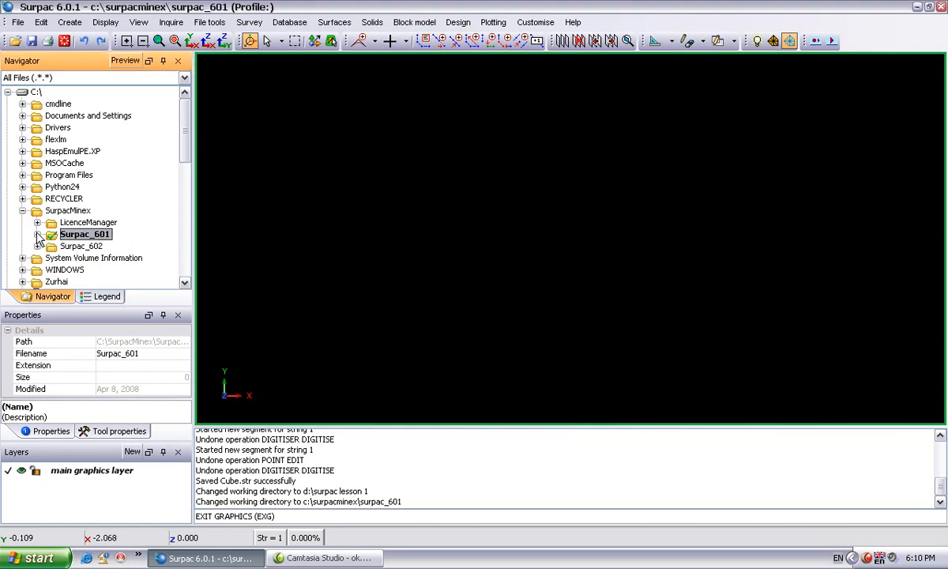
pyautogui.click(23, 211)
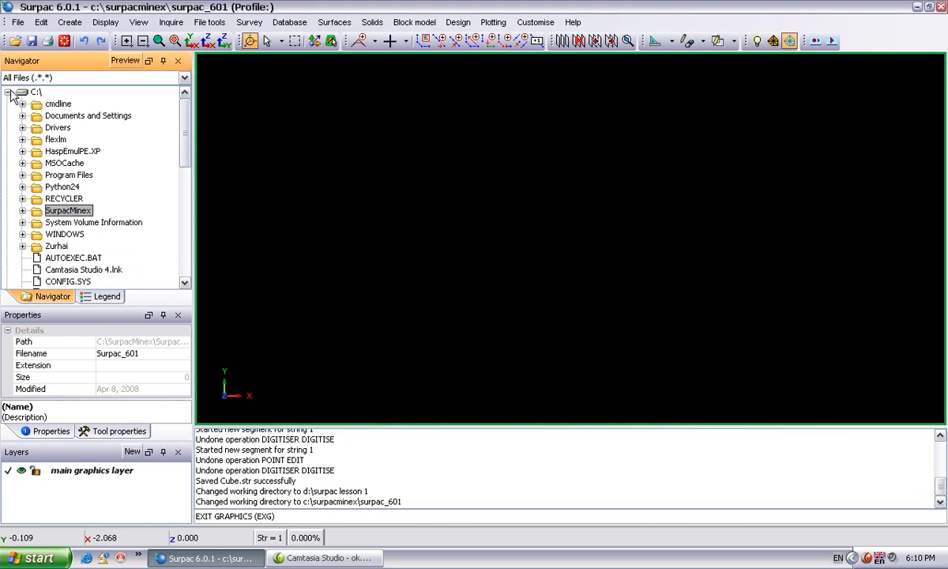
pyautogui.click(7, 92)
pyautogui.click(7, 103)
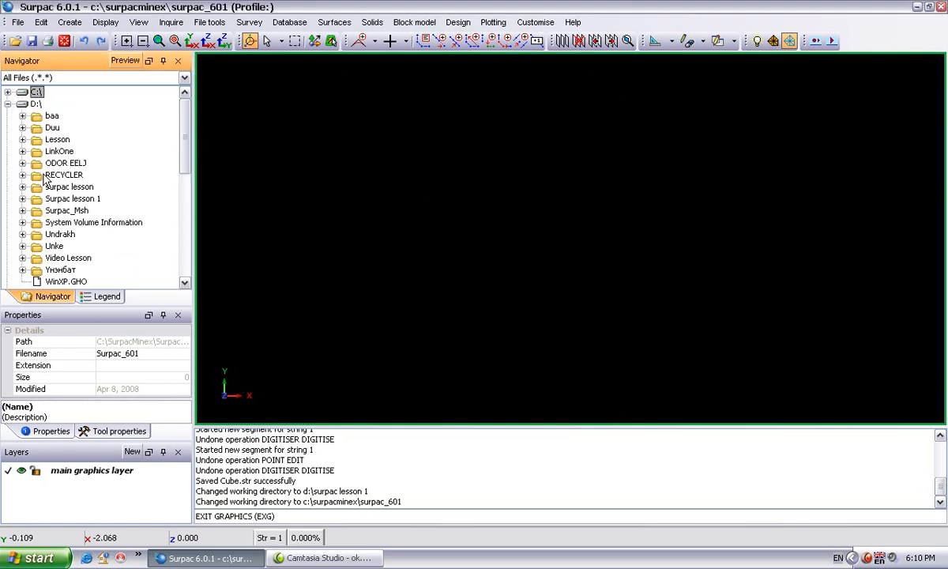
pyautogui.click(57, 198)
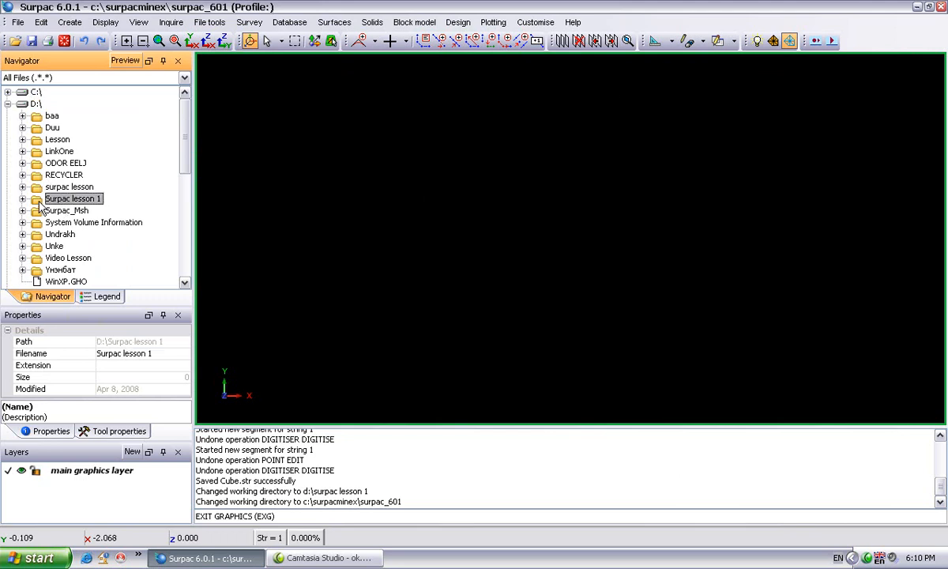
pyautogui.rightClick(56, 204)
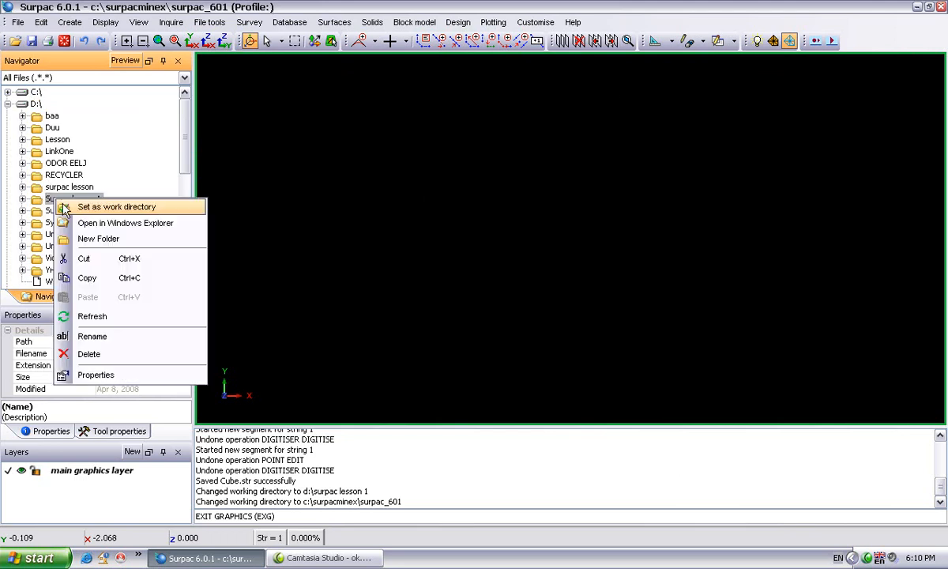
pyautogui.click(111, 207)
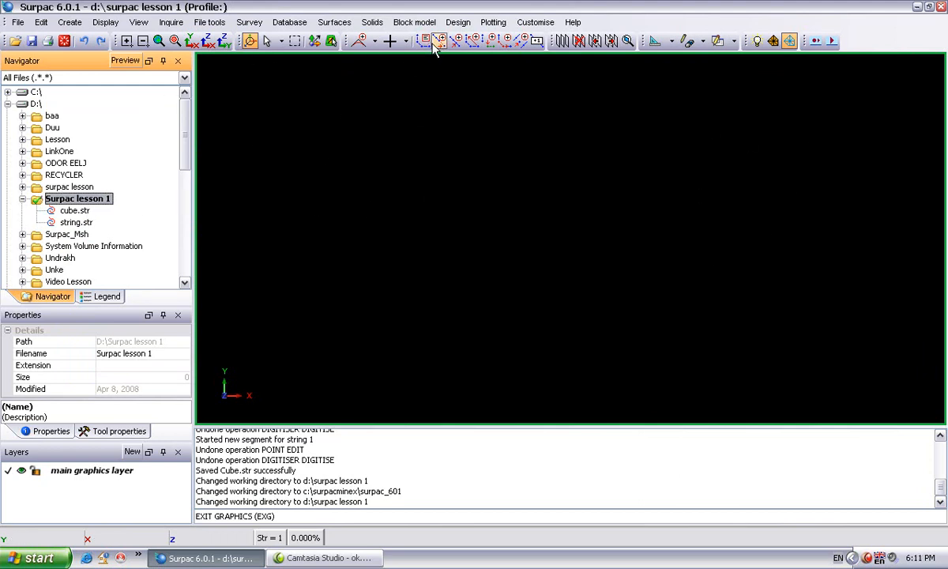
# Step: Digitise an open five-point string at mouse locations across the empty graphics area
pyautogui.click(327, 256)
pyautogui.click(489, 156)
pyautogui.click(769, 197)
pyautogui.click(835, 311)
pyautogui.click(555, 351)
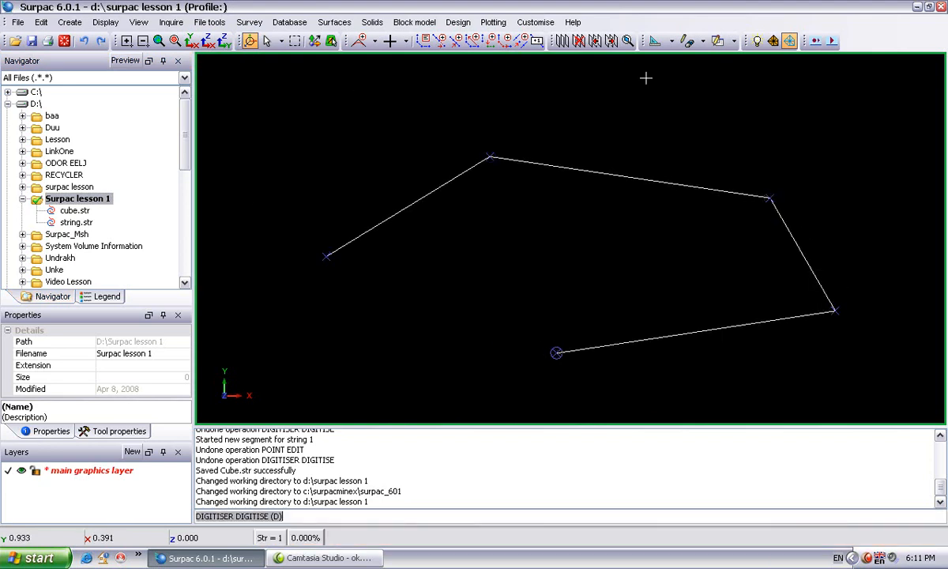
# Step: Inspect the coordinates of the string's second point with Edit point, leaving them unchanged
pyautogui.click(687, 42)
pyautogui.click(686, 62)
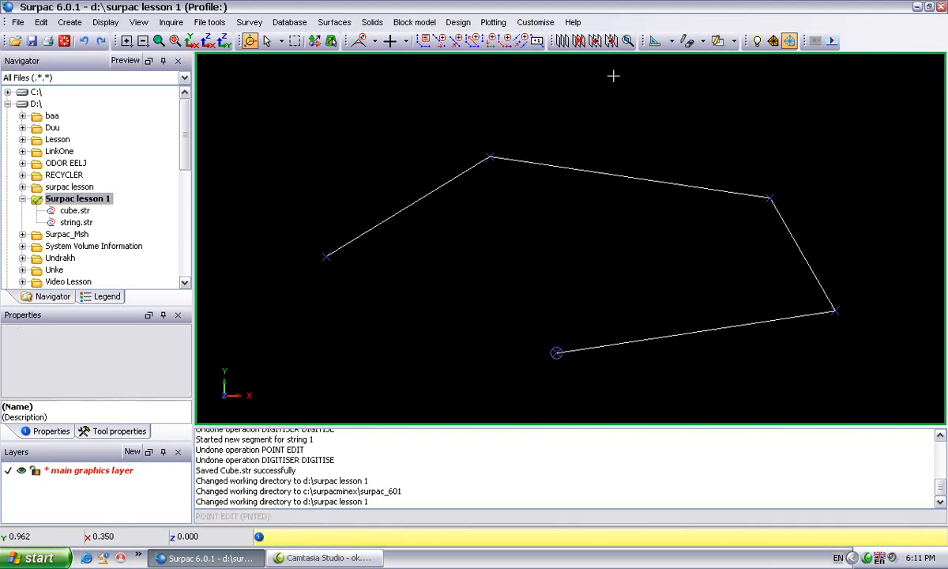
pyautogui.click(490, 156)
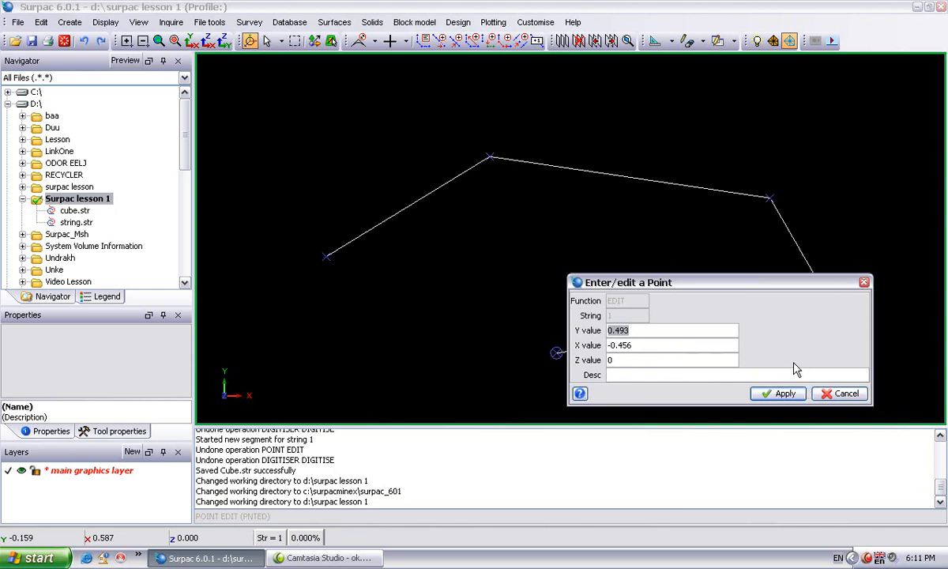
pyautogui.click(839, 393)
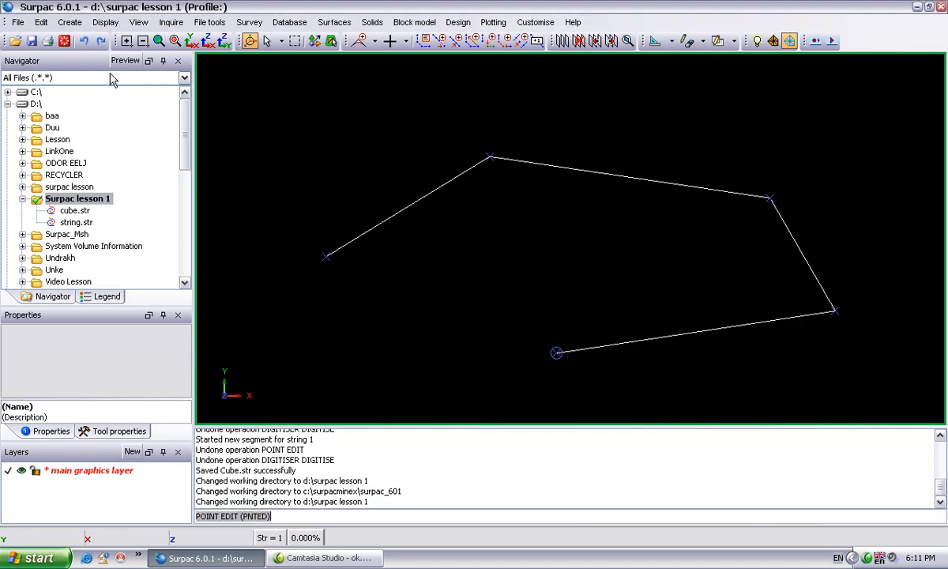
# Step: Reset the graphics workspace without saving the digitised string
pyautogui.click(66, 42)
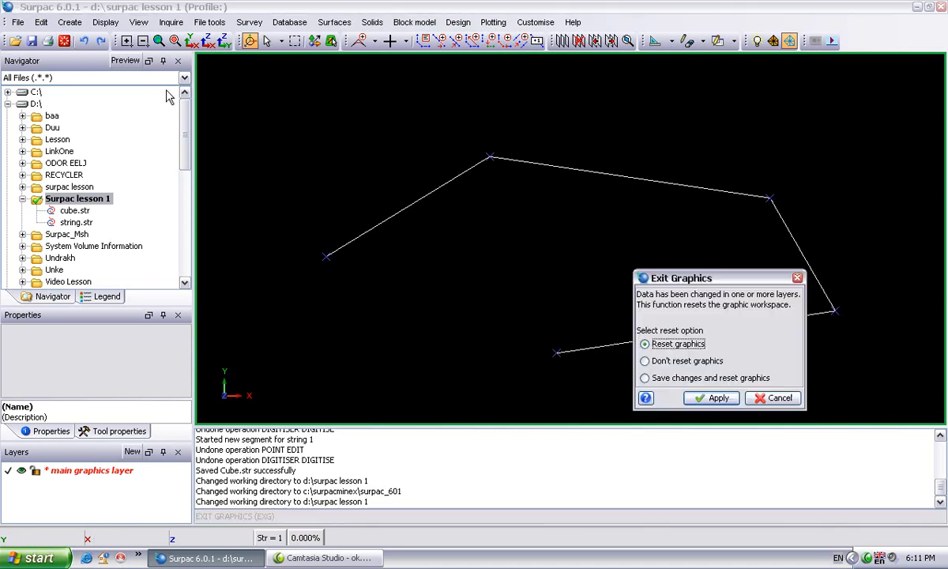
pyautogui.click(700, 398)
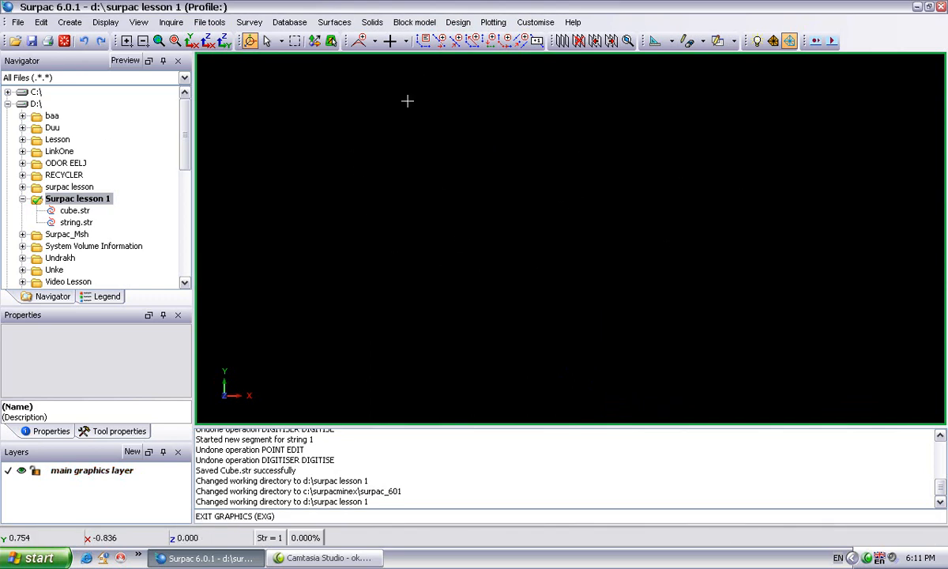
pyautogui.click(70, 22)
pyautogui.moveTo(95, 89)
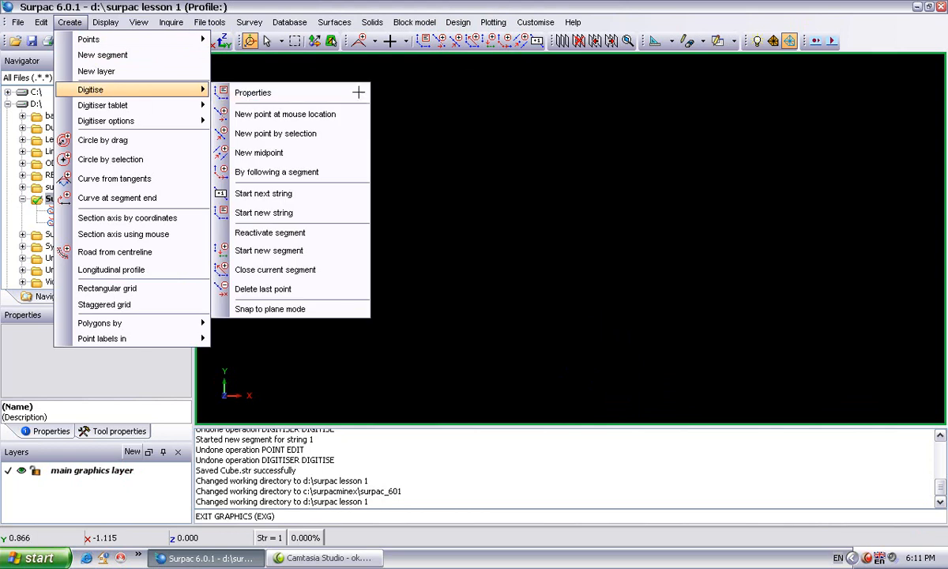
pyautogui.click(571, 230)
# Step: Check the string colours in the legend and define a new digitiser string with number 1 and Z value 1100
pyautogui.click(424, 41)
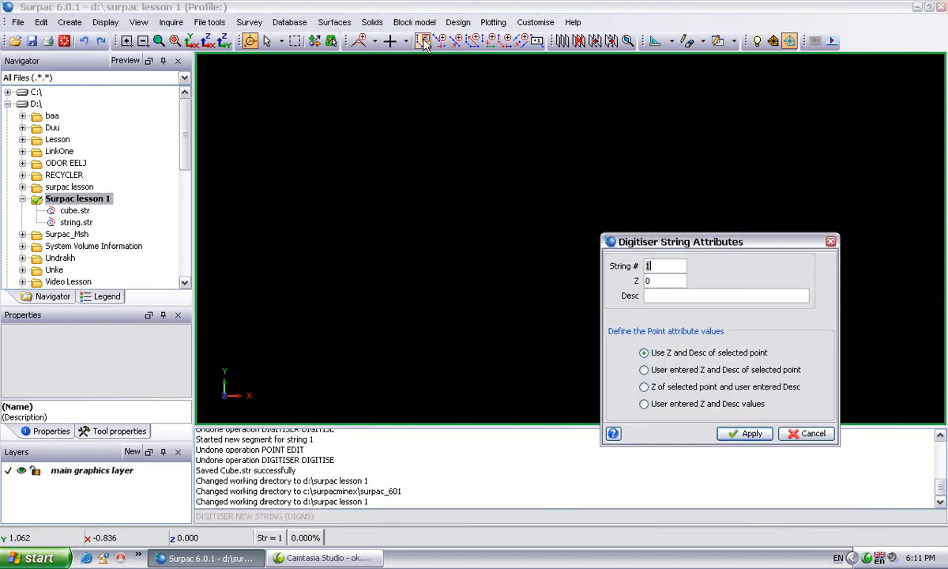
pyautogui.moveTo(684, 241); pyautogui.dragTo(523, 120)
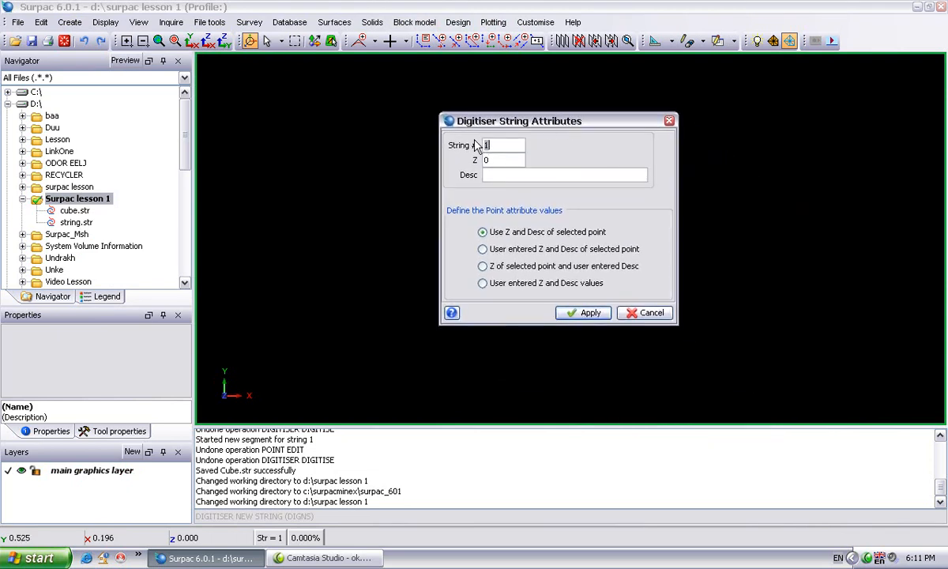
pyautogui.click(105, 296)
pyautogui.click(23, 109)
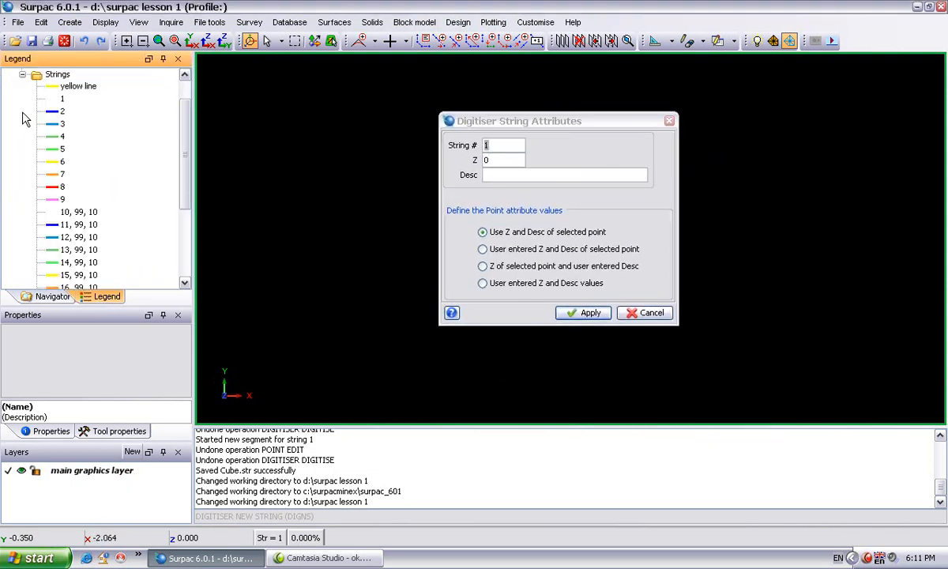
pyautogui.scroll(-1, 172, 161)
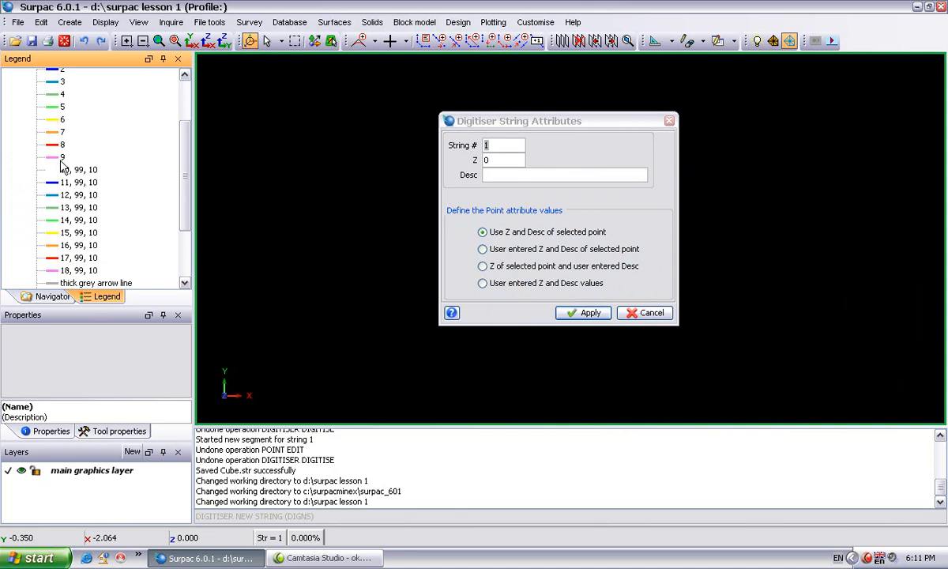
pyautogui.click(513, 159)
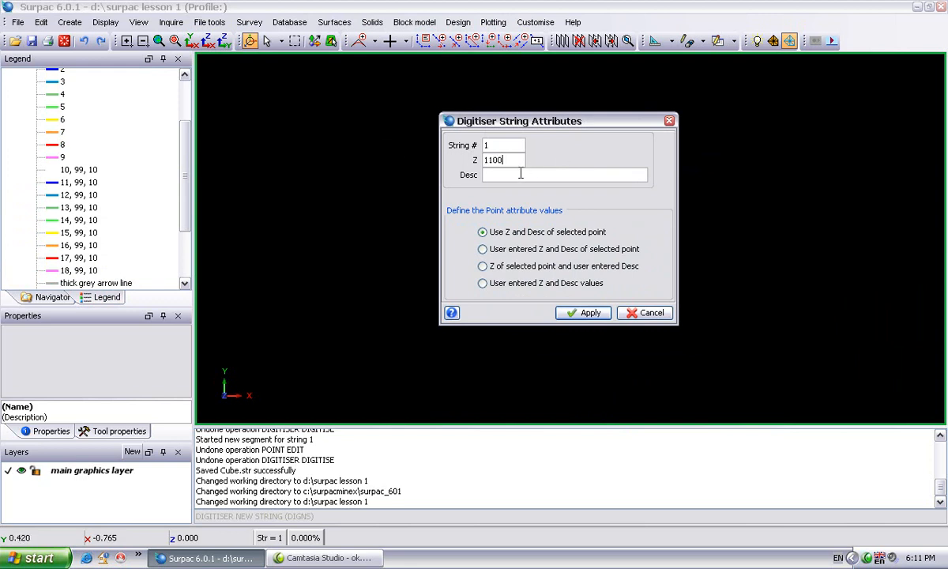
pyautogui.click(582, 313)
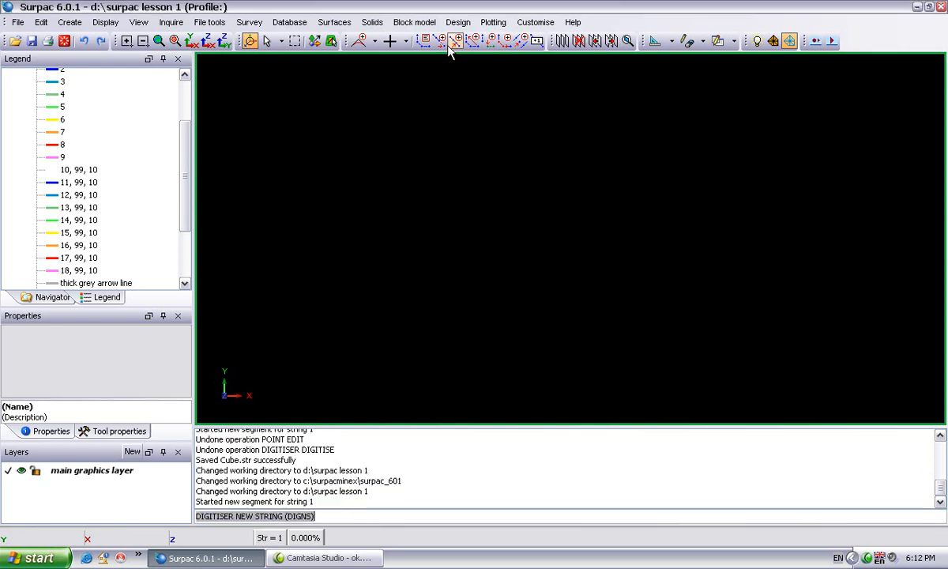
# Step: Digitise an open arch-shaped string of five points and end digitising
pyautogui.click(424, 40)
pyautogui.click(359, 266)
pyautogui.click(444, 180)
pyautogui.click(672, 172)
pyautogui.click(825, 222)
pyautogui.click(798, 338)
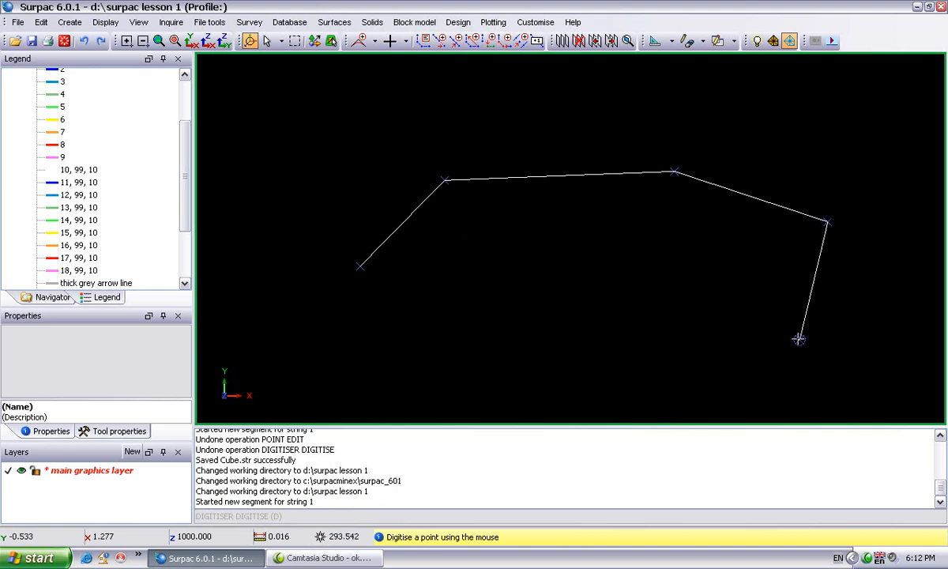
pyautogui.press('Escape')
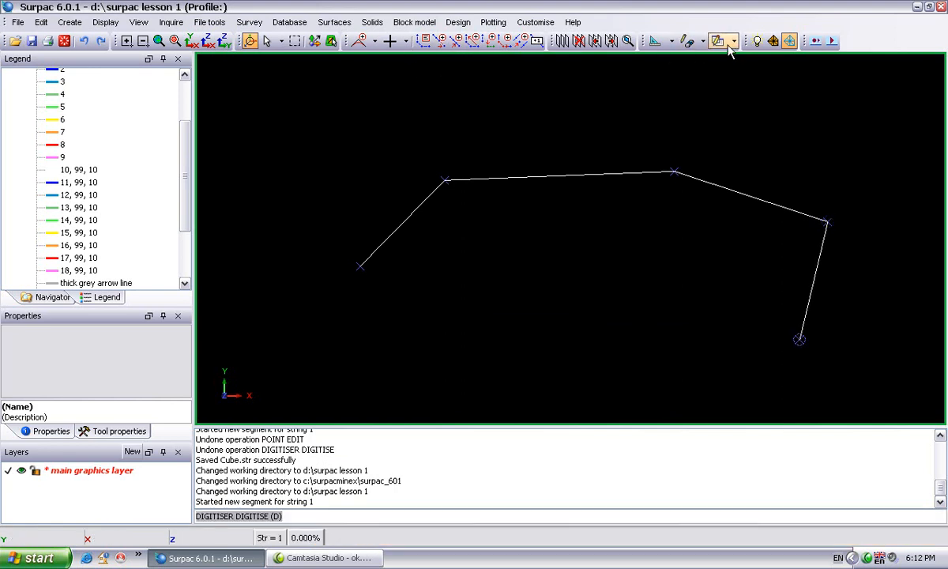
# Step: Inspect the coordinates of the string's third point with Edit point and close them without changes
pyautogui.click(690, 41)
pyautogui.click(686, 62)
pyautogui.click(673, 171)
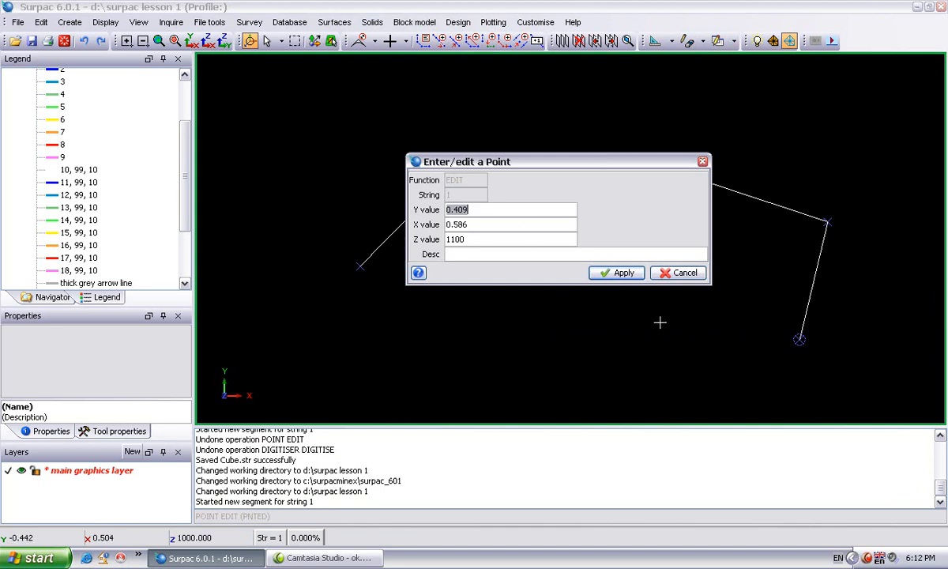
pyautogui.click(660, 274)
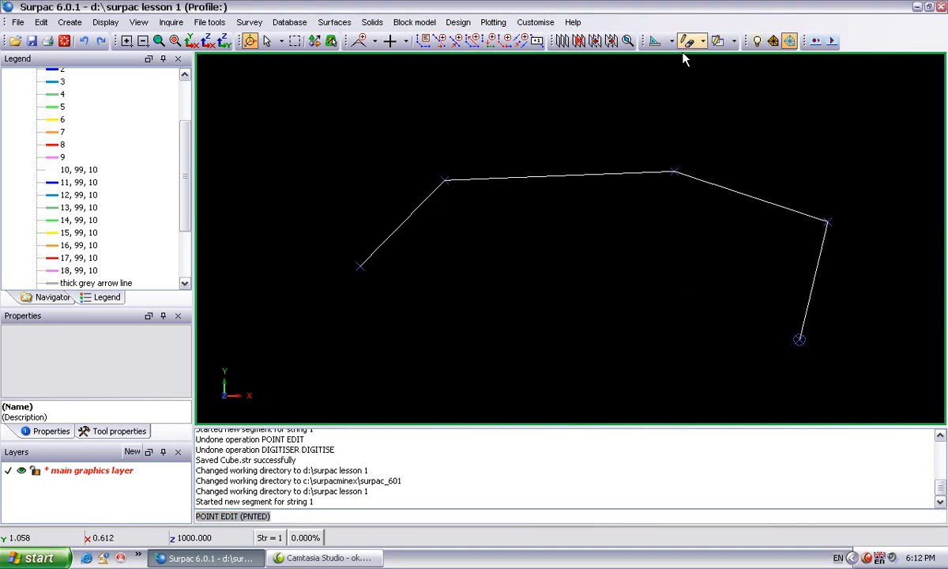
# Step: Set the Z value of the string's third point to 1009
pyautogui.click(732, 41)
pyautogui.click(729, 67)
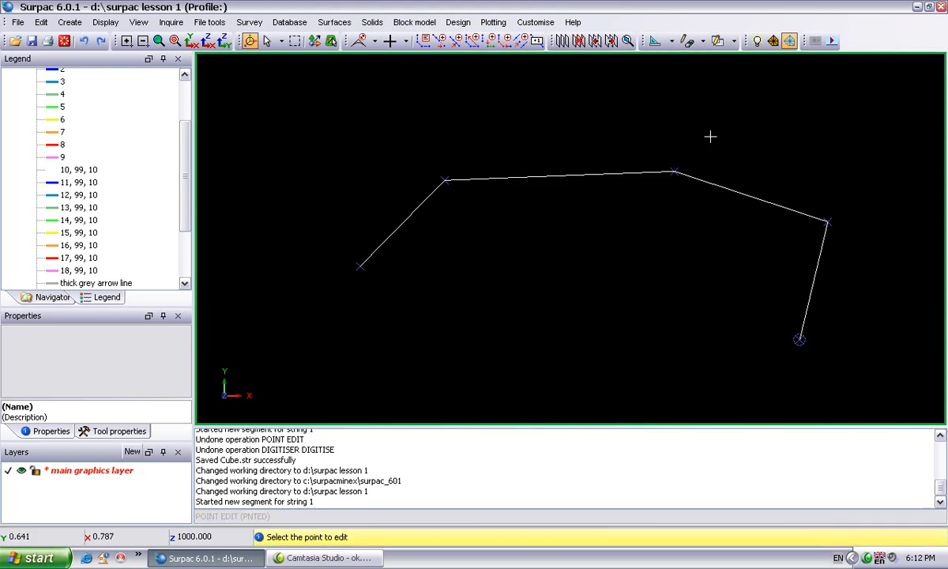
pyautogui.click(674, 173)
pyautogui.press('Tab')
pyautogui.press('Tab')
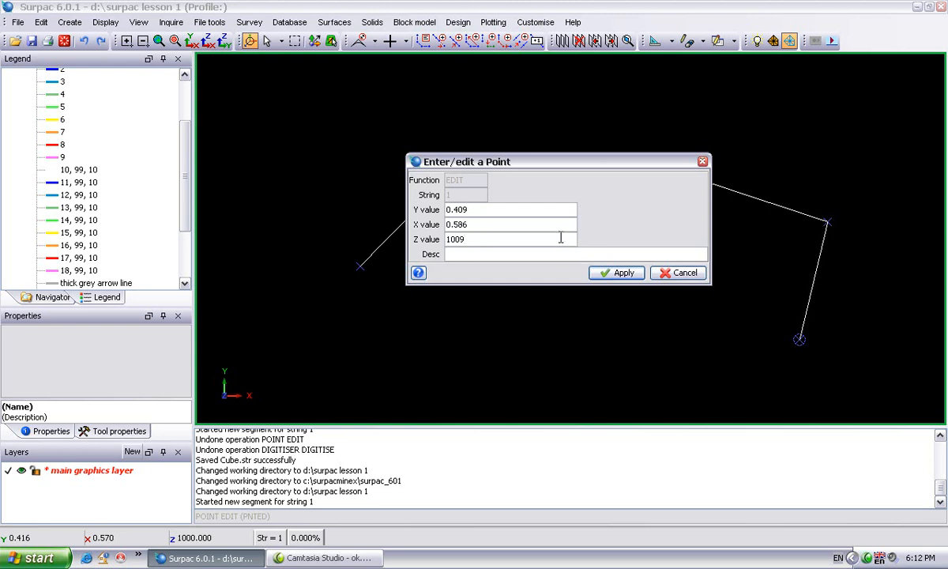
pyautogui.write('1009')
pyautogui.click(624, 274)
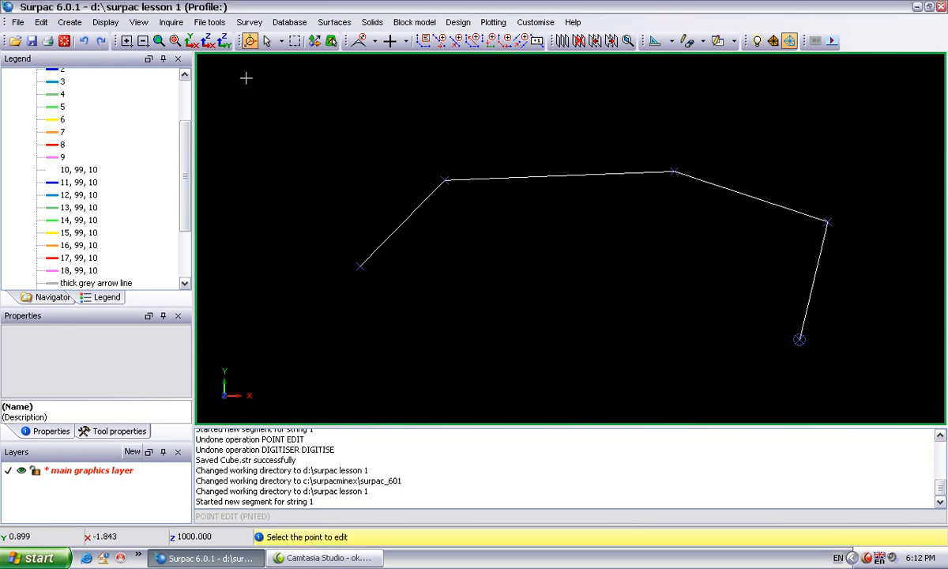
# Step: Examine the edited string in section and from oblique 3D angles, fitted to the graphics area
pyautogui.click(190, 41)
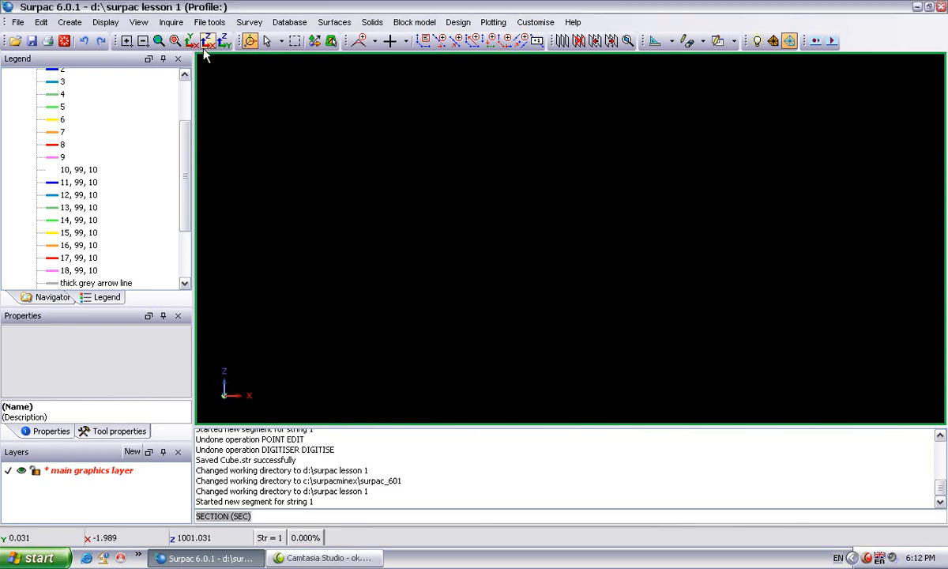
pyautogui.click(159, 41)
pyautogui.moveTo(707, 175); pyautogui.dragTo(585, 336, button='right')
pyautogui.moveTo(584, 336); pyautogui.dragTo(603, 325)
pyautogui.moveTo(743, 222); pyautogui.dragTo(528, 309, button='right')
pyautogui.moveTo(528, 309); pyautogui.dragTo(655, 286)
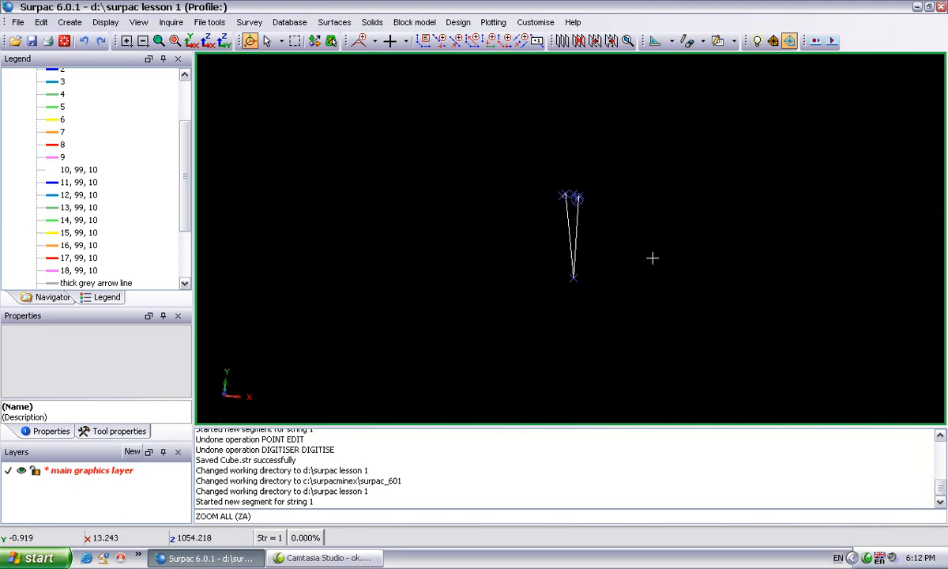
# Step: Hide the temporary markers and inspect the bare string from another 3D angle
pyautogui.click(687, 40)
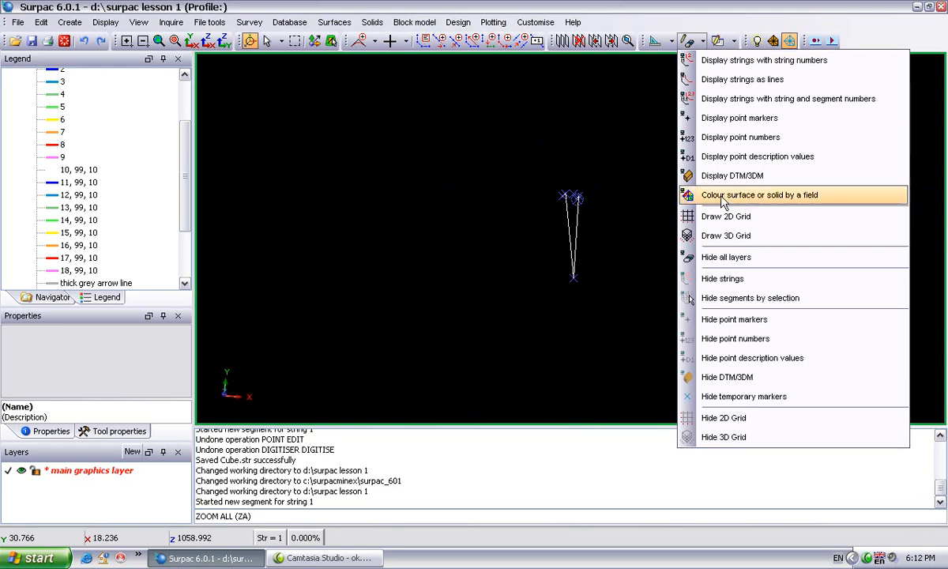
pyautogui.click(772, 398)
pyautogui.moveTo(574, 271)
pyautogui.mouseDown()
pyautogui.moveTo(647, 290)
pyautogui.moveTo(535, 267)
pyautogui.moveTo(522, 255)
pyautogui.moveTo(559, 260)
pyautogui.moveTo(654, 226)
pyautogui.moveTo(594, 243)
pyautogui.moveTo(556, 287)
pyautogui.mouseUp()
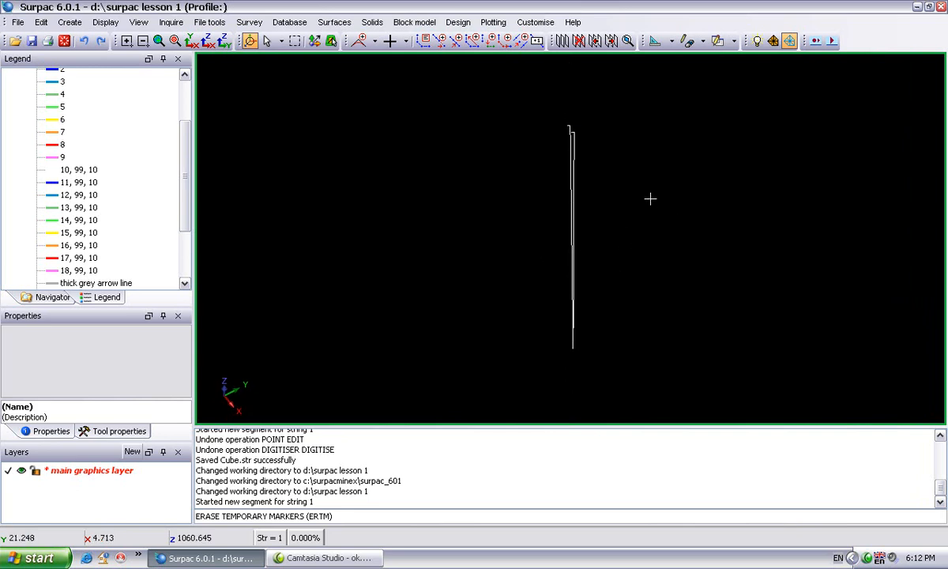
# Step: Reset the graphics workspace without saving and load cube.str from Surpac lesson 1, shown in an oblique 3D view
pyautogui.click(64, 41)
pyautogui.click(545, 277)
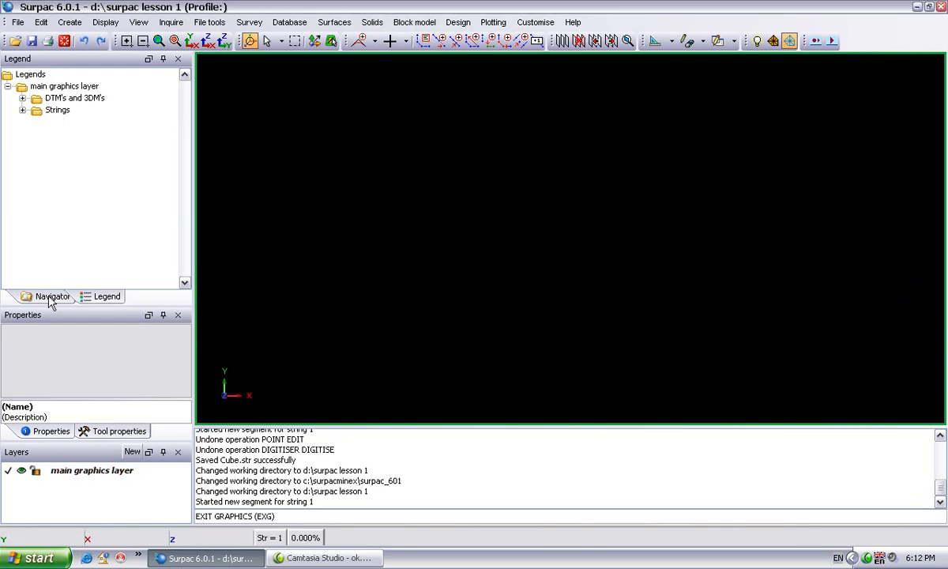
pyautogui.click(49, 297)
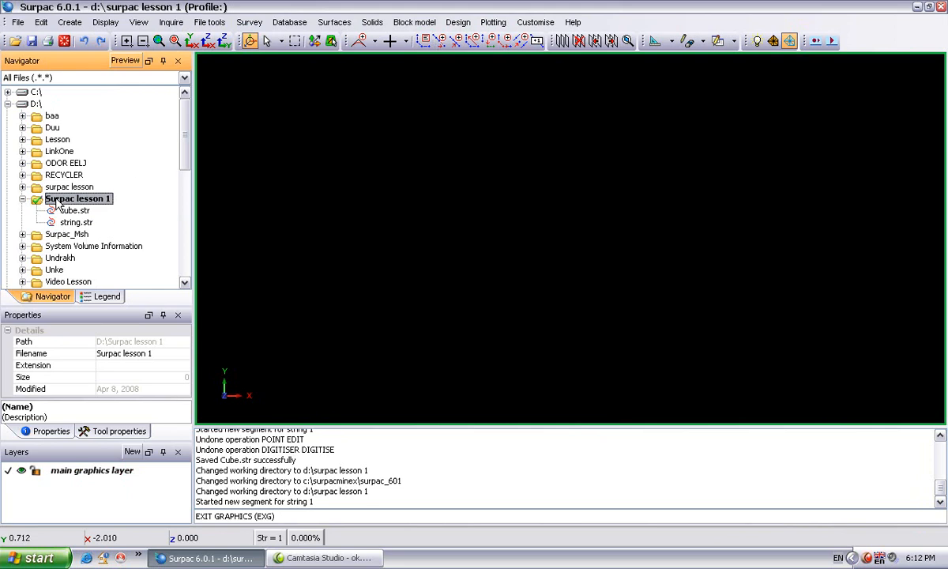
pyautogui.moveTo(75, 210); pyautogui.dragTo(442, 217)
pyautogui.moveTo(679, 186); pyautogui.dragTo(545, 277, button='right')
pyautogui.moveTo(557, 289); pyautogui.dragTo(607, 228)
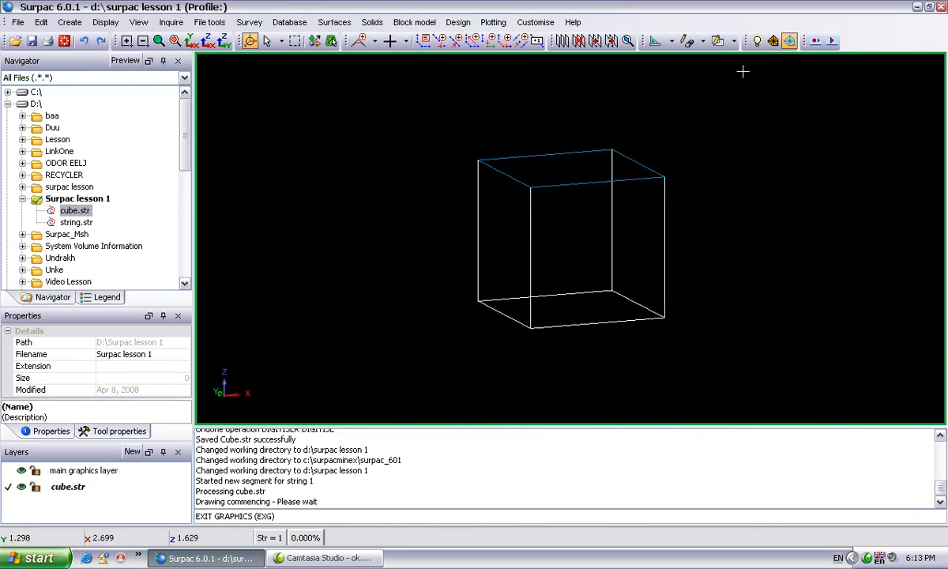
# Step: Move a corner point of the cube's blue top string outward, away from its vertical edge
pyautogui.click(733, 41)
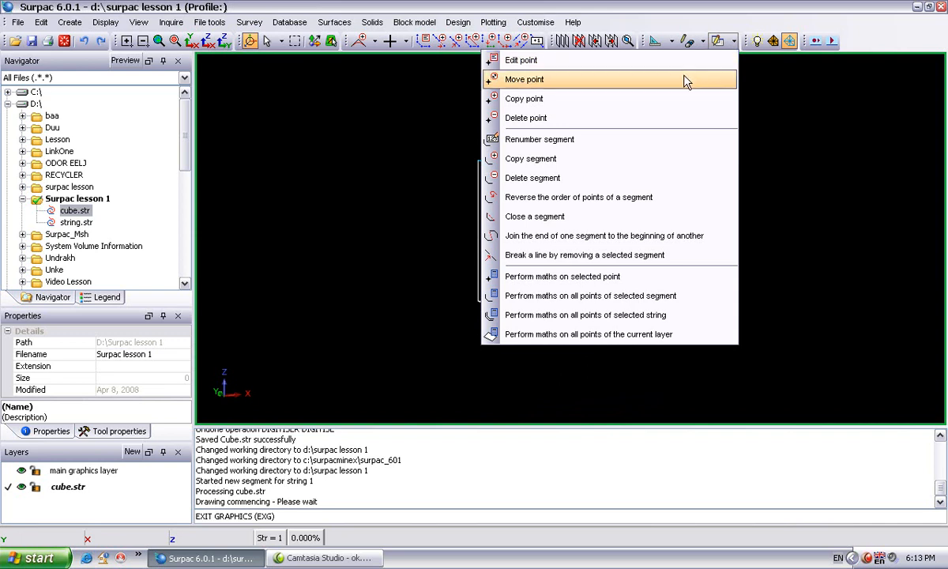
pyautogui.click(683, 79)
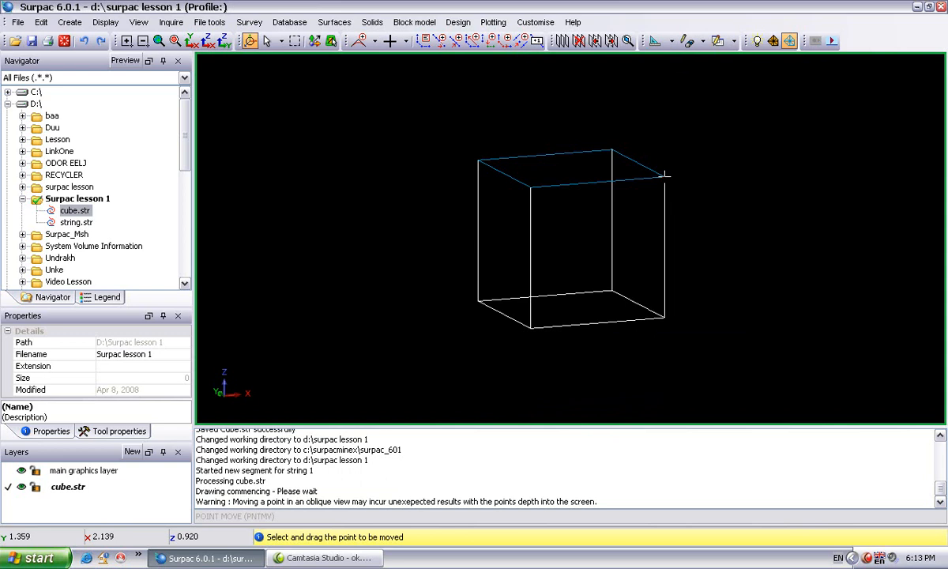
pyautogui.moveTo(665, 175); pyautogui.dragTo(770, 161)
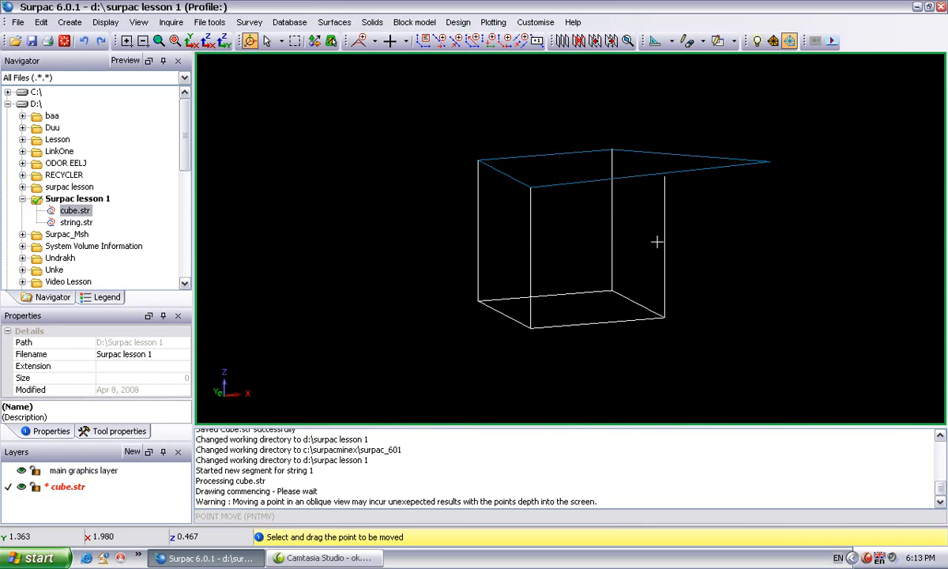
# Step: Undo the corner point move, redo it, and undo it once more
pyautogui.click(84, 42)
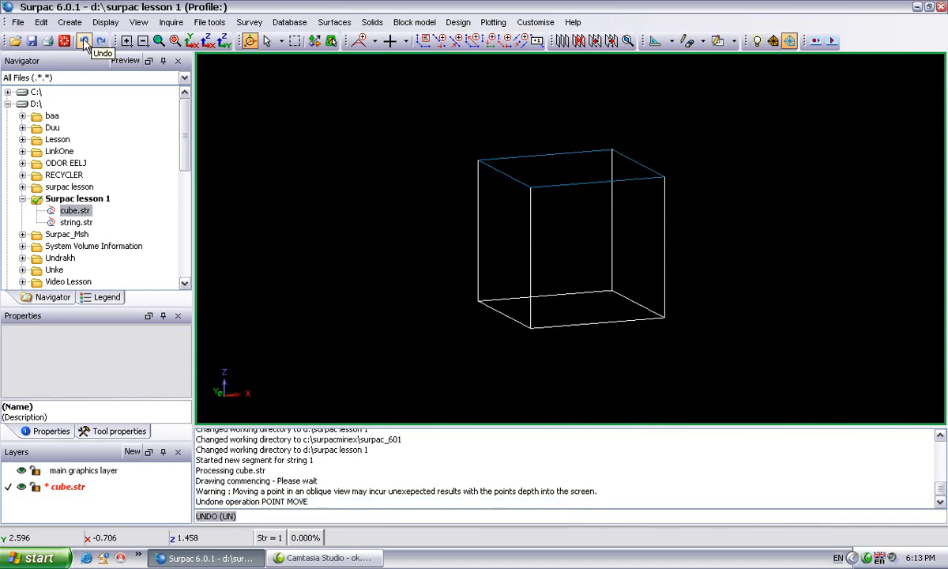
pyautogui.click(101, 41)
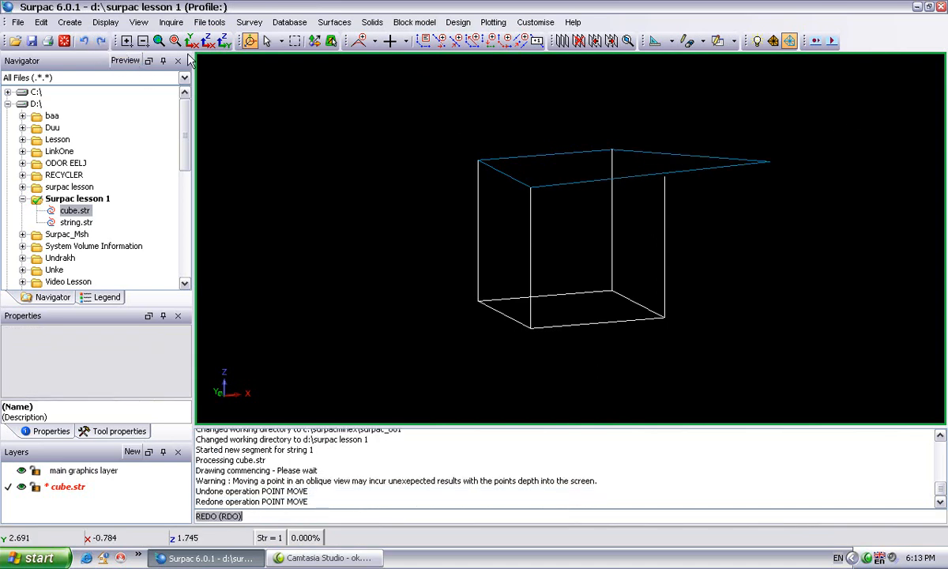
pyautogui.click(85, 42)
pyautogui.moveTo(654, 237)
pyautogui.mouseDown()
pyautogui.moveTo(629, 251)
pyautogui.moveTo(651, 254)
pyautogui.mouseUp()
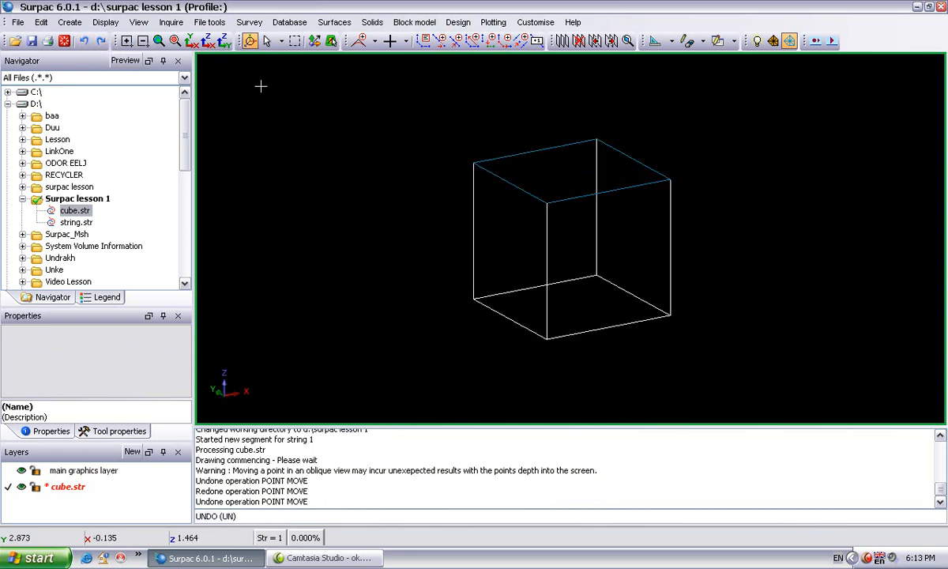
# Step: Try moving the same top corner point outward from the cube again and undo the move
pyautogui.click(728, 41)
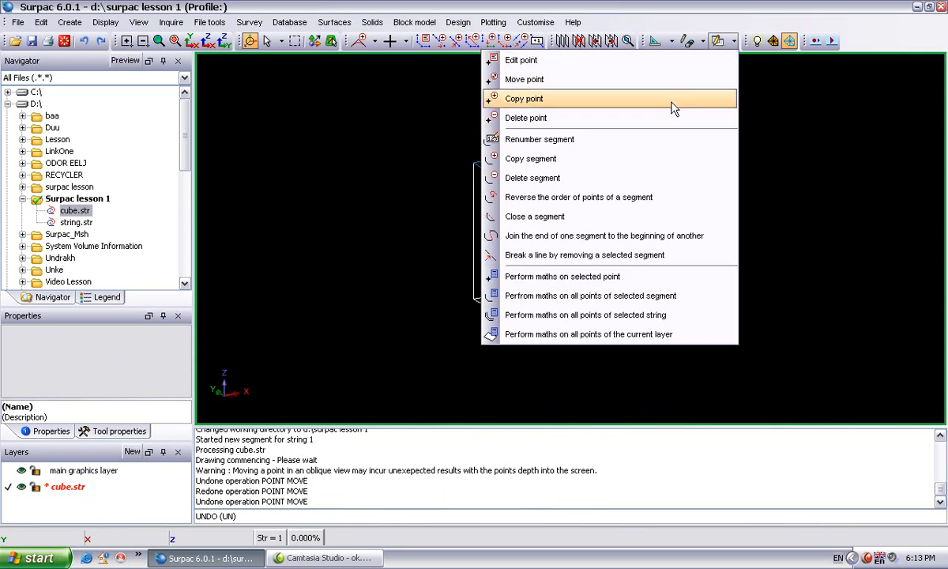
pyautogui.click(882, 91)
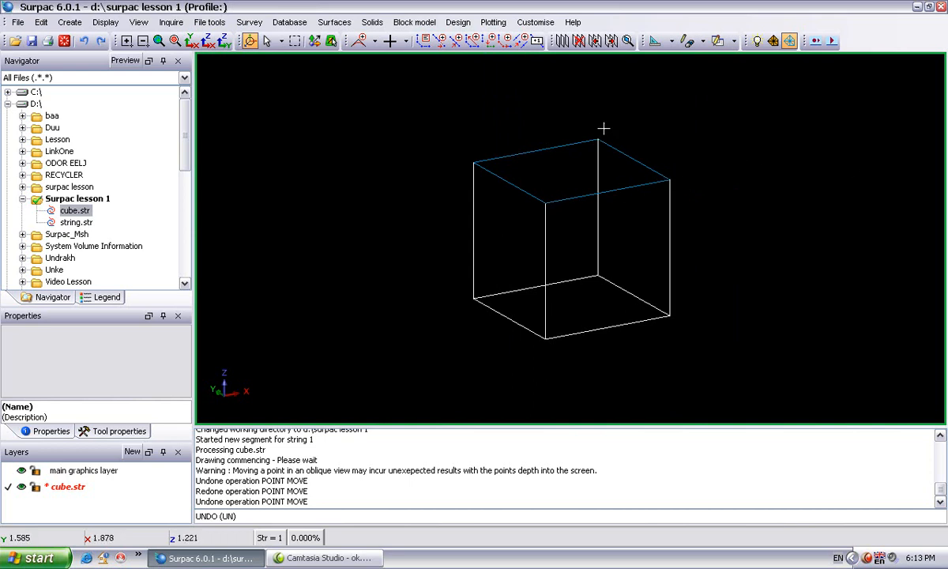
pyautogui.click(702, 41)
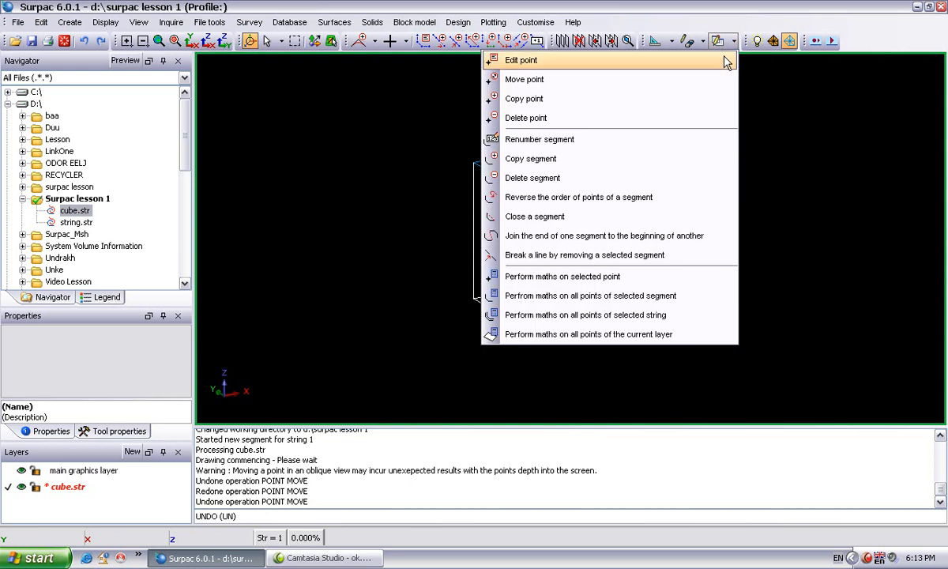
pyautogui.click(654, 81)
pyautogui.moveTo(667, 181); pyautogui.dragTo(792, 175)
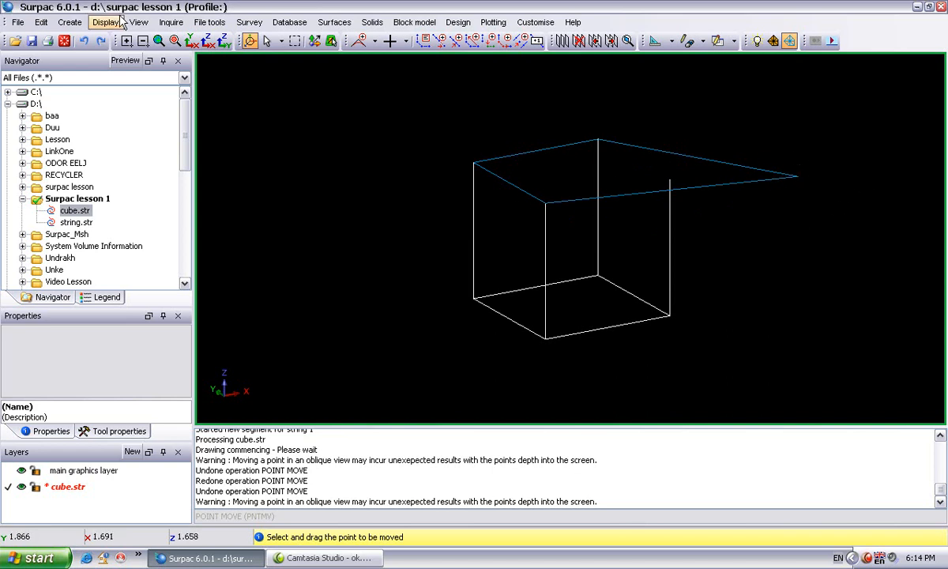
pyautogui.click(82, 40)
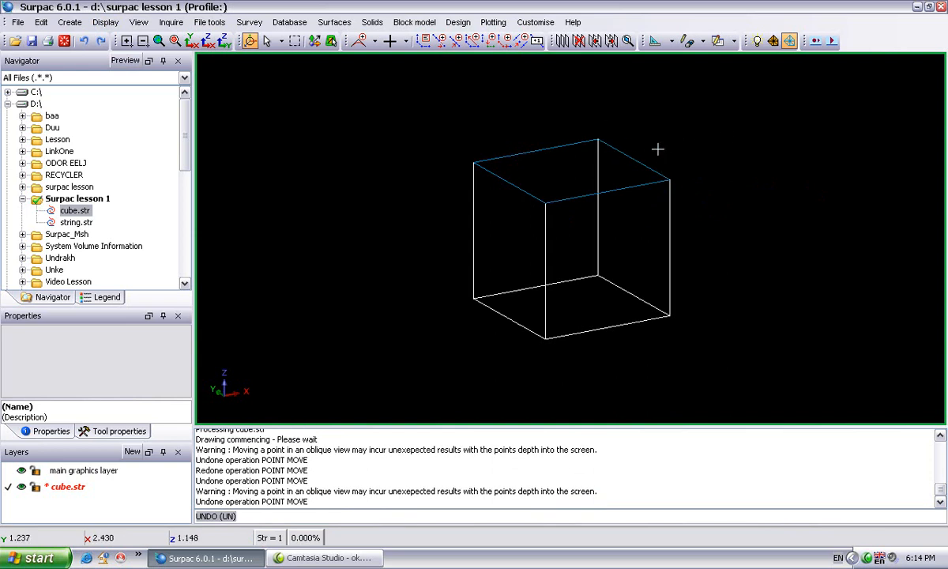
# Step: Insert a point after a corner of the cube's top string at Y 1.189, X 1.791, Z 1.172
pyautogui.click(723, 40)
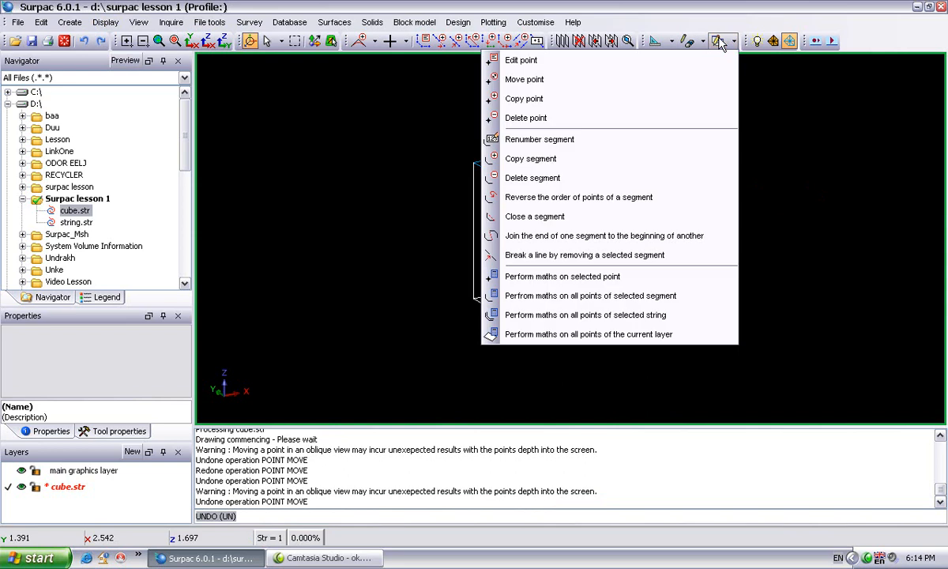
pyautogui.click(675, 96)
pyautogui.moveTo(667, 180); pyautogui.dragTo(627, 154)
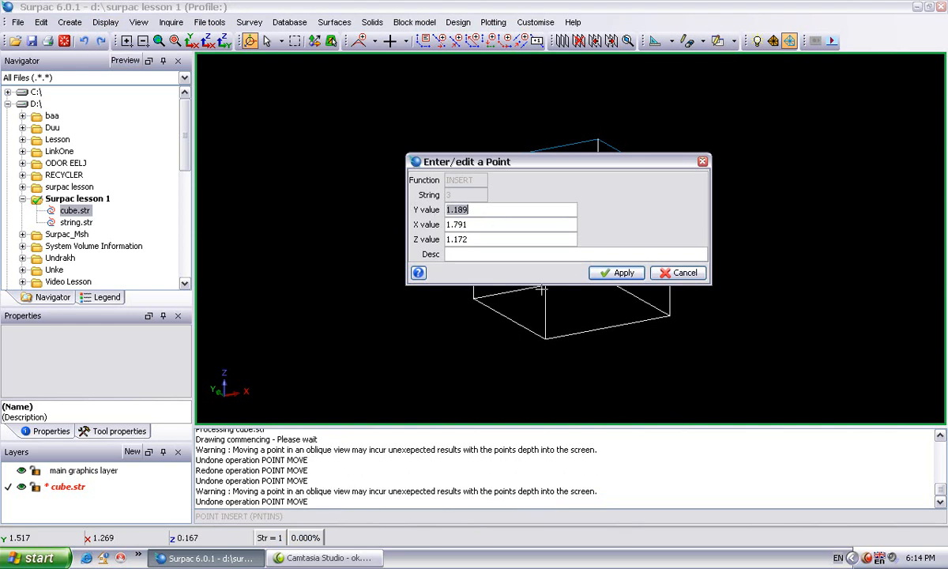
pyautogui.moveTo(513, 164); pyautogui.dragTo(721, 253)
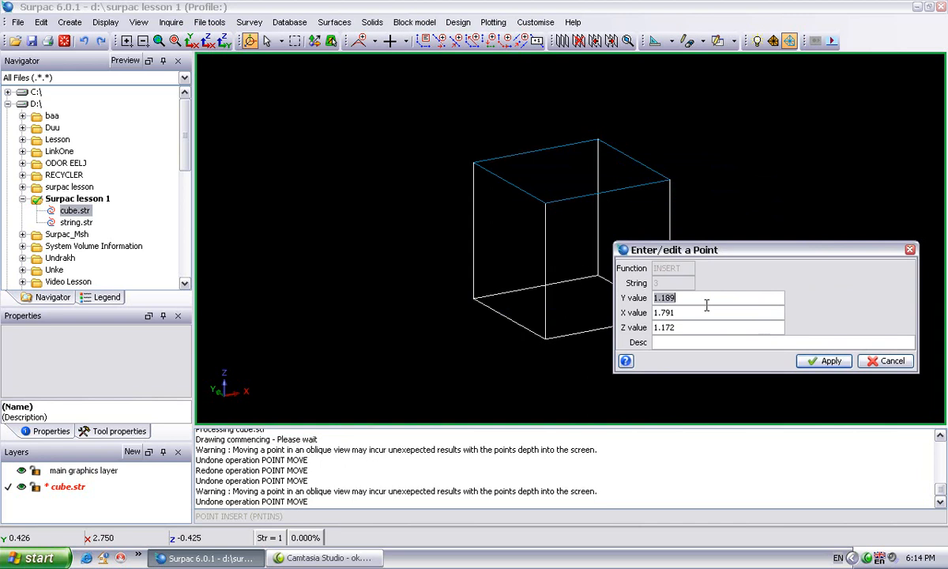
pyautogui.click(826, 364)
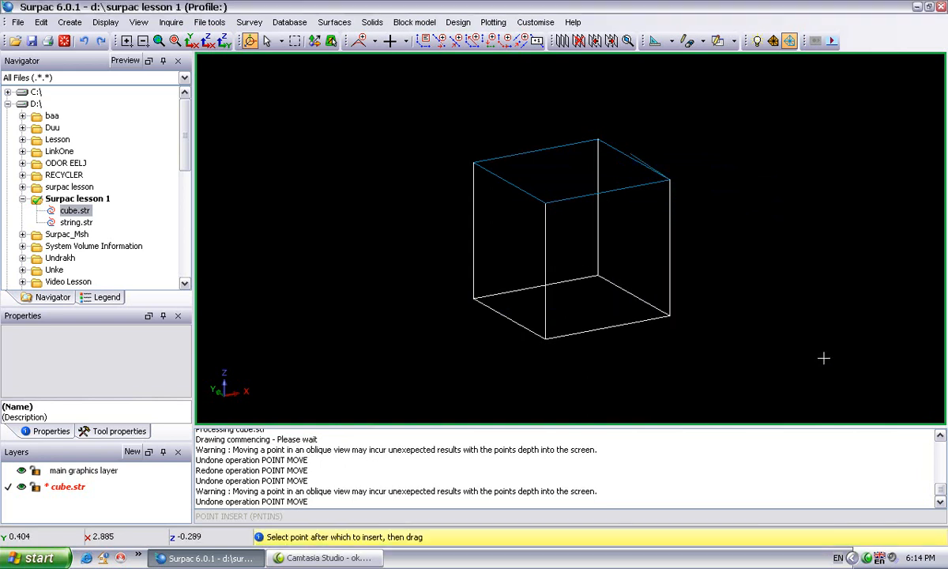
pyautogui.press('Escape')
pyautogui.moveTo(642, 241); pyautogui.dragTo(565, 201)
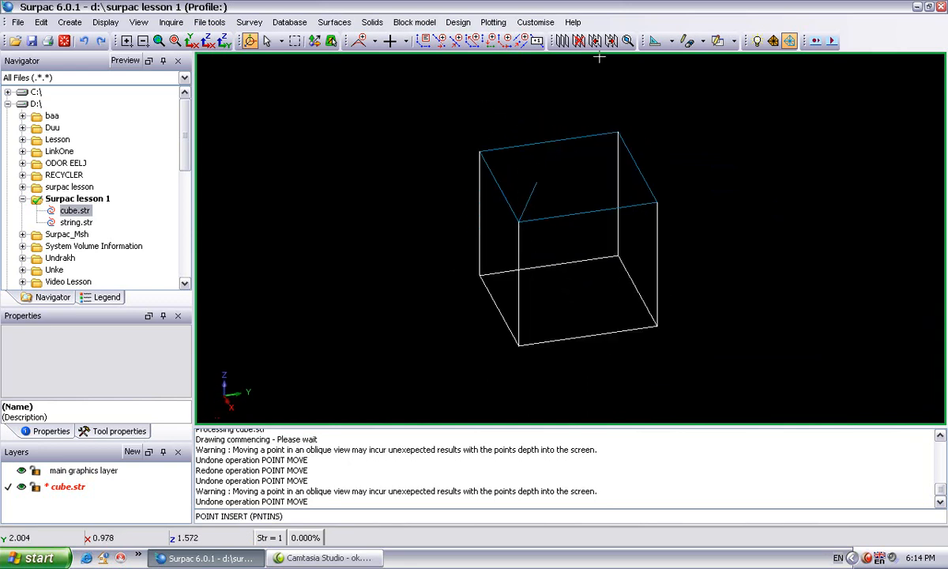
# Step: Insert another point after a different corner of the top string, outside the cube's upper outline
pyautogui.click(734, 44)
pyautogui.click(624, 101)
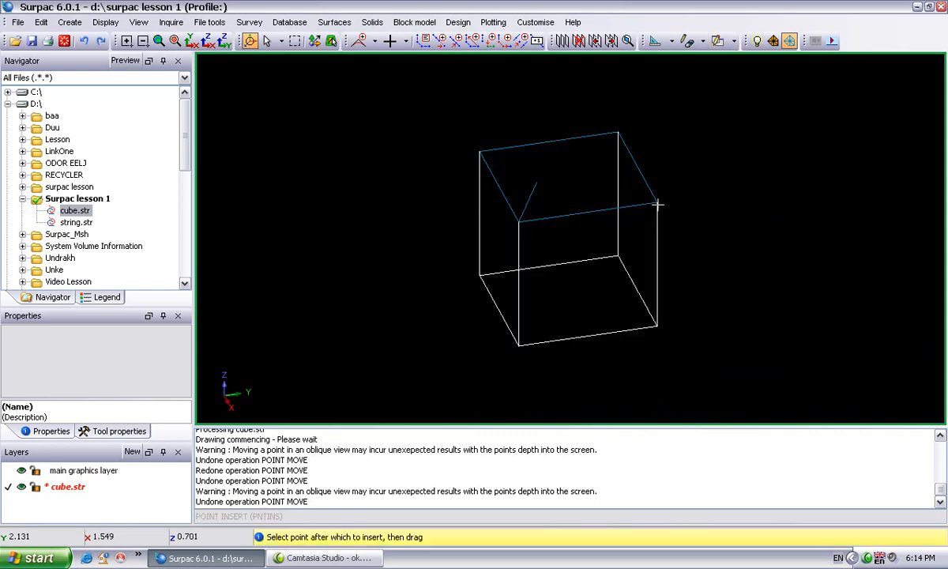
pyautogui.moveTo(655, 203); pyautogui.dragTo(716, 161)
pyautogui.click(822, 361)
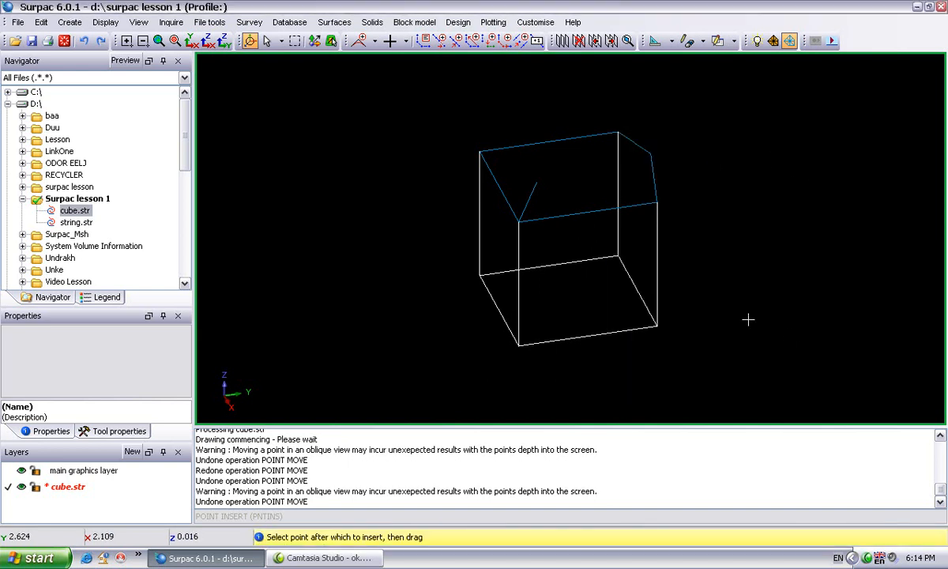
# Step: Inspect the two inserted points from several 3D angles and undo both insertions
pyautogui.moveTo(693, 317); pyautogui.dragTo(528, 278, button='middle')
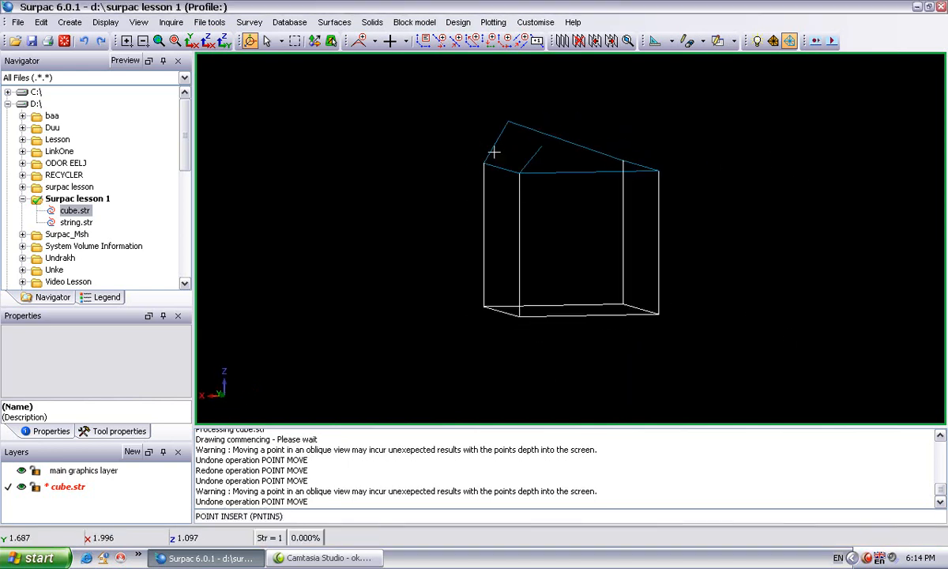
pyautogui.moveTo(573, 196); pyautogui.dragTo(498, 164, button='middle')
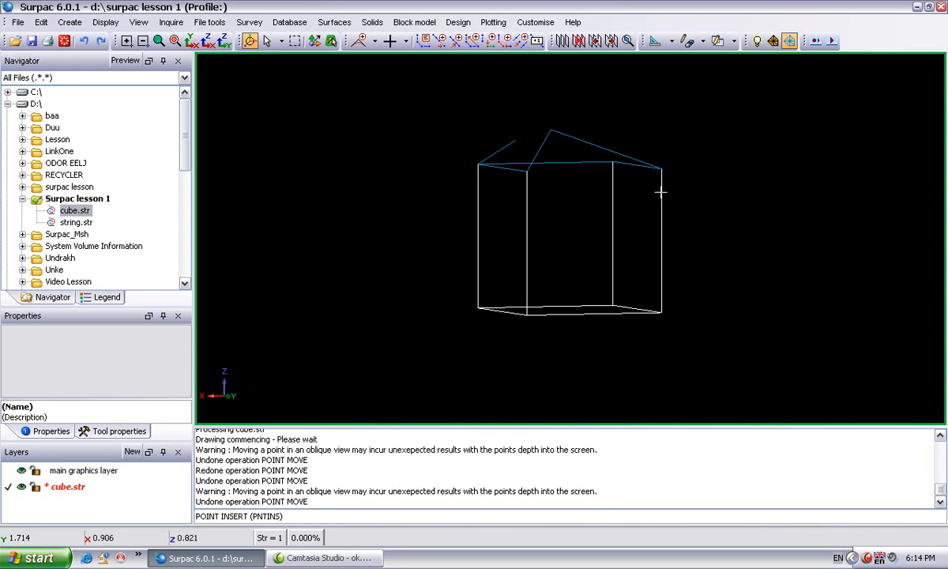
pyautogui.moveTo(585, 206); pyautogui.dragTo(644, 215, button='middle')
pyautogui.moveTo(652, 170); pyautogui.dragTo(662, 109, button='middle')
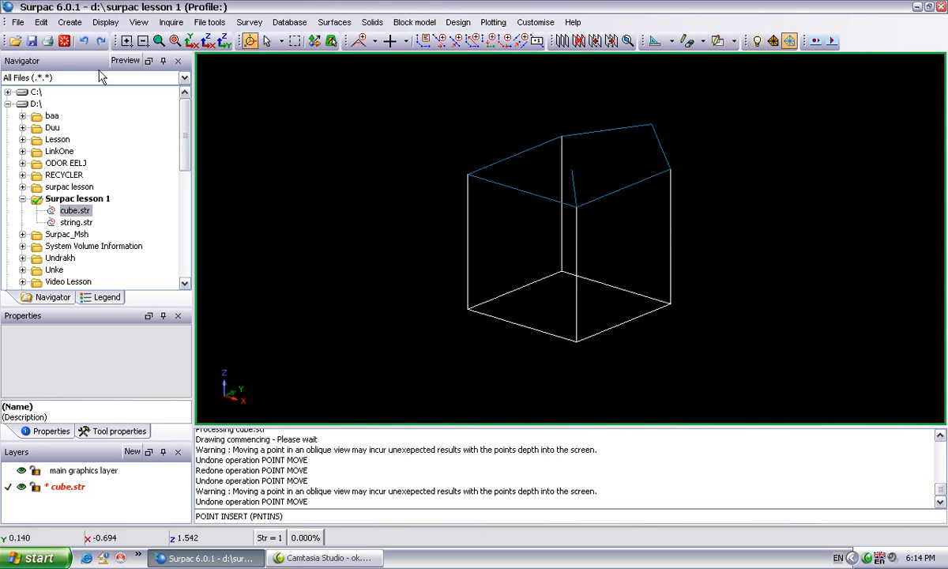
pyautogui.click(84, 41)
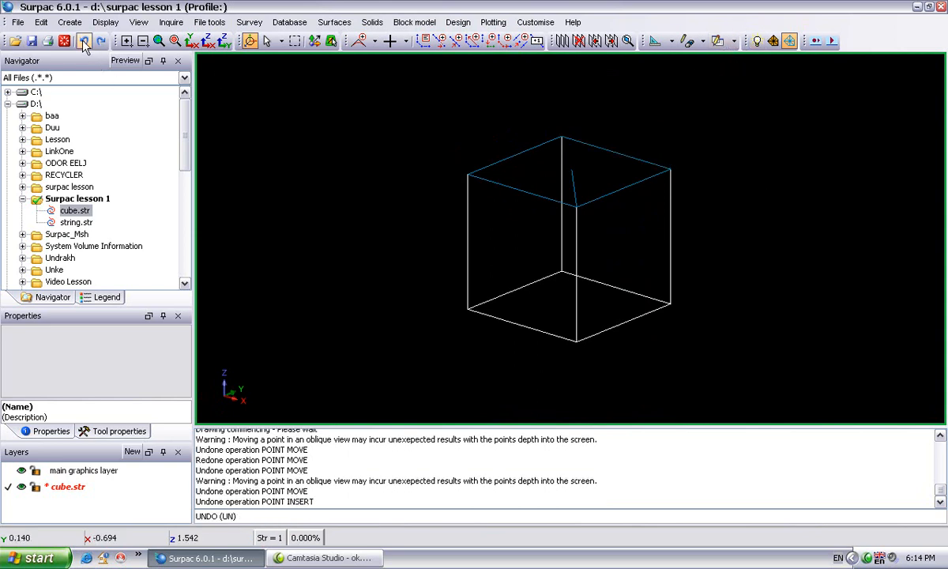
pyautogui.click(83, 41)
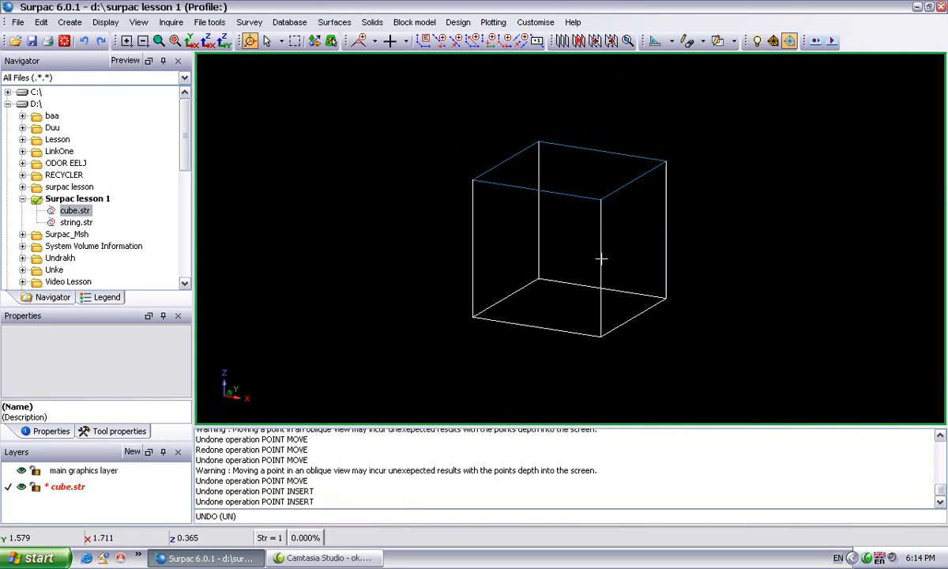
# Step: Delete a corner point of the cube's blue top string and undo the deletion
pyautogui.click(727, 44)
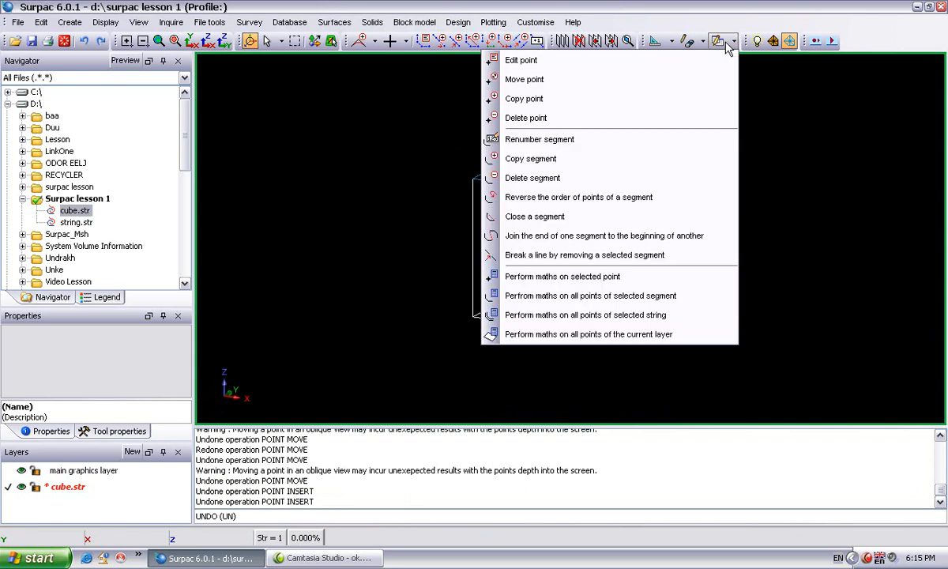
pyautogui.click(626, 119)
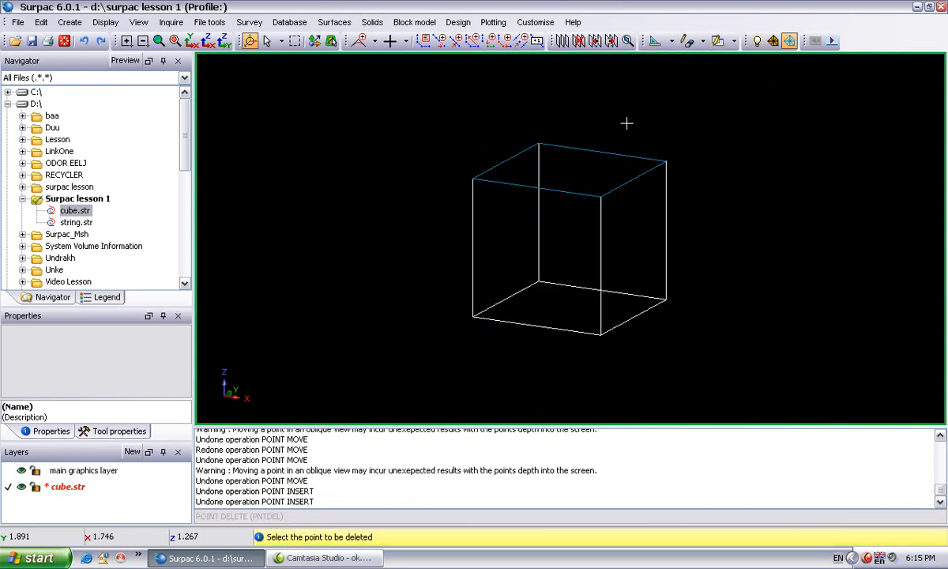
pyautogui.click(663, 163)
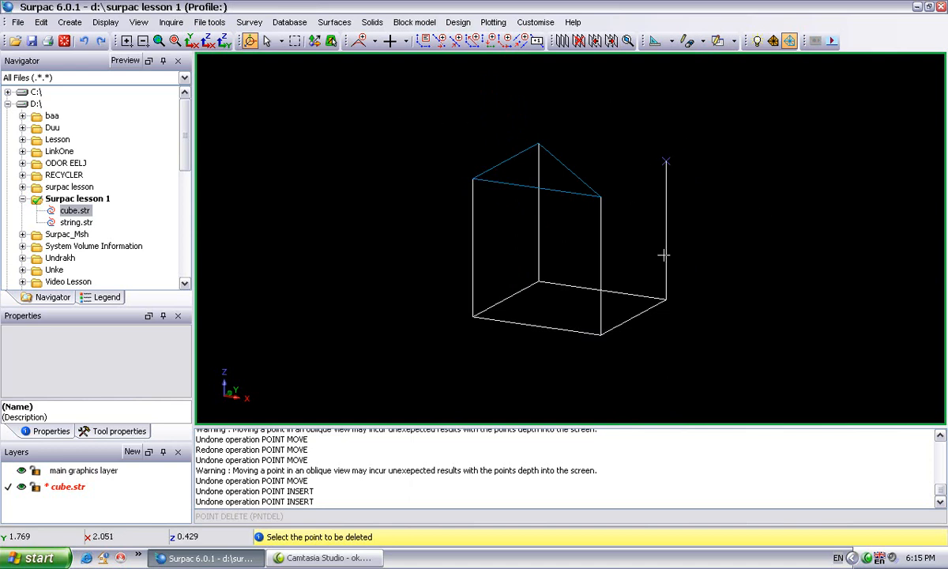
pyautogui.click(84, 43)
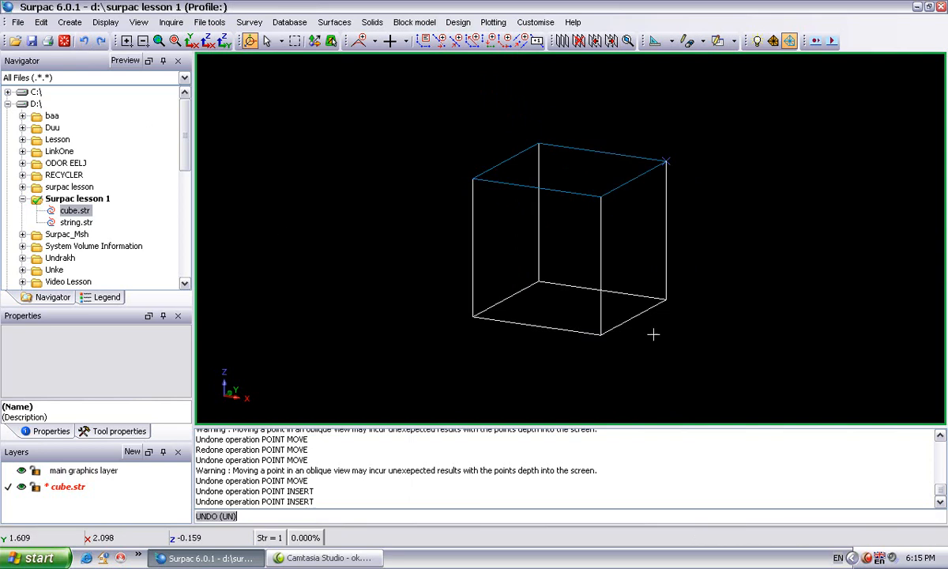
# Step: Renumber the cube's front vertical edge, segment 5 of string 1, to a different string number
pyautogui.moveTo(629, 279); pyautogui.dragTo(595, 276)
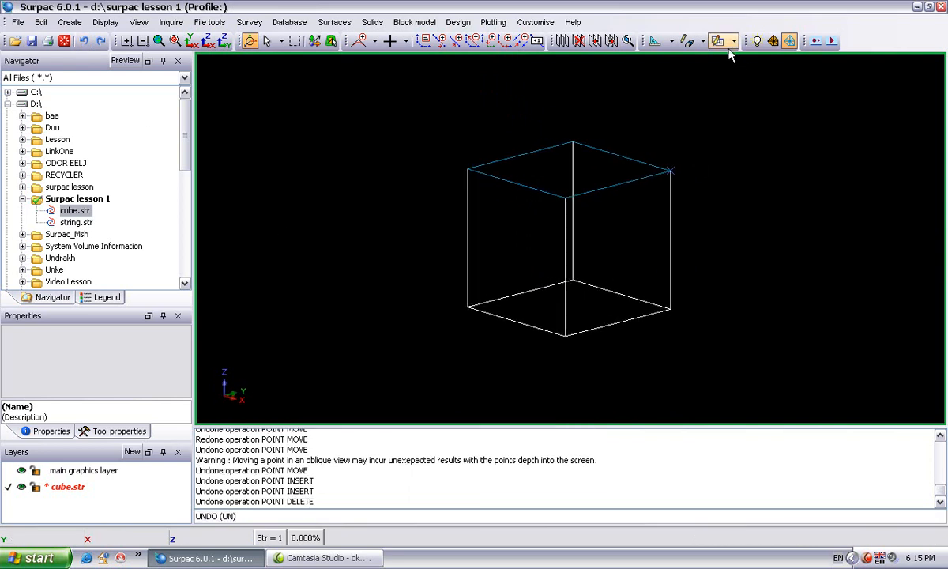
pyautogui.click(732, 41)
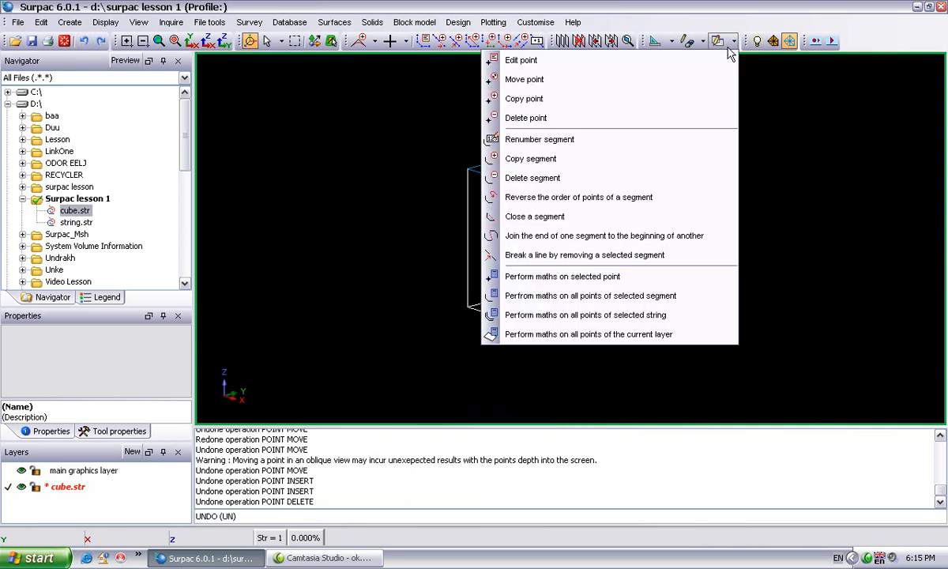
pyautogui.click(595, 150)
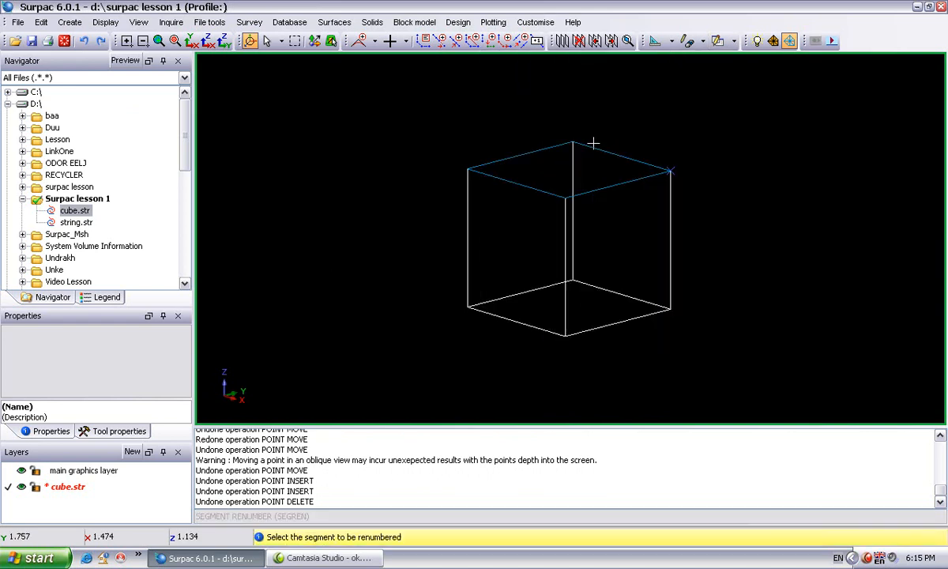
pyautogui.click(563, 280)
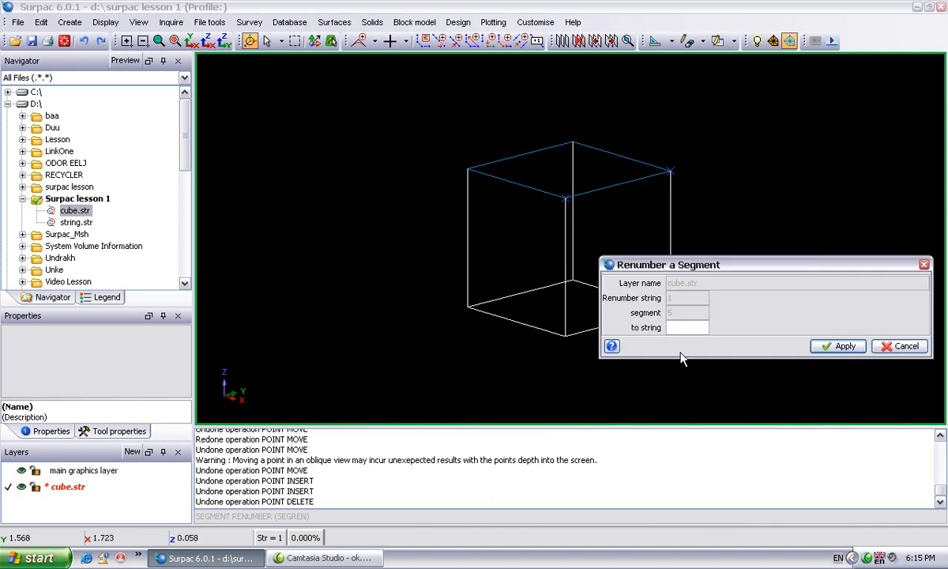
pyautogui.click(840, 346)
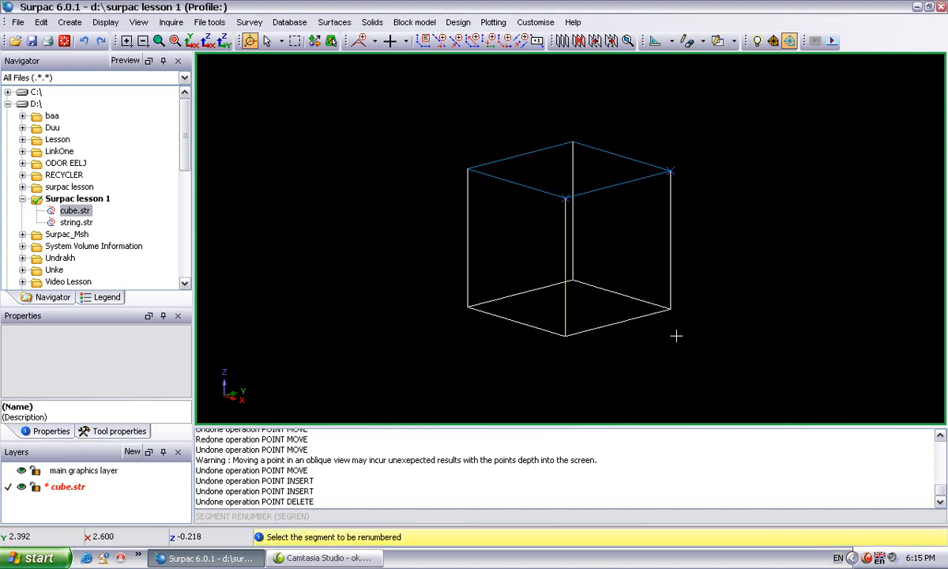
pyautogui.press('Escape')
# Step: Copy the cube's blue top segment, string 3, to a spot above and beside the cube, assigning the copy a different string number
pyautogui.moveTo(694, 315); pyautogui.dragTo(505, 250)
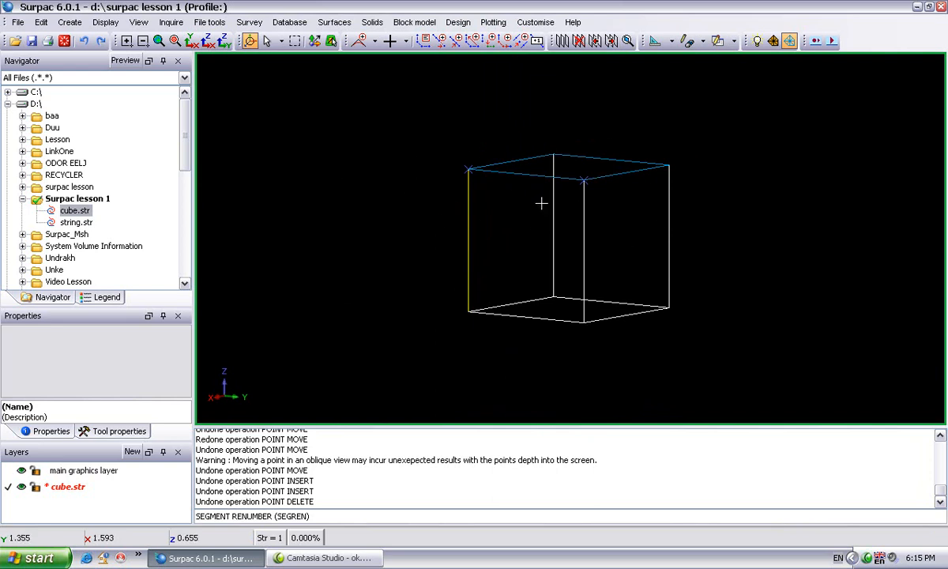
pyautogui.click(731, 43)
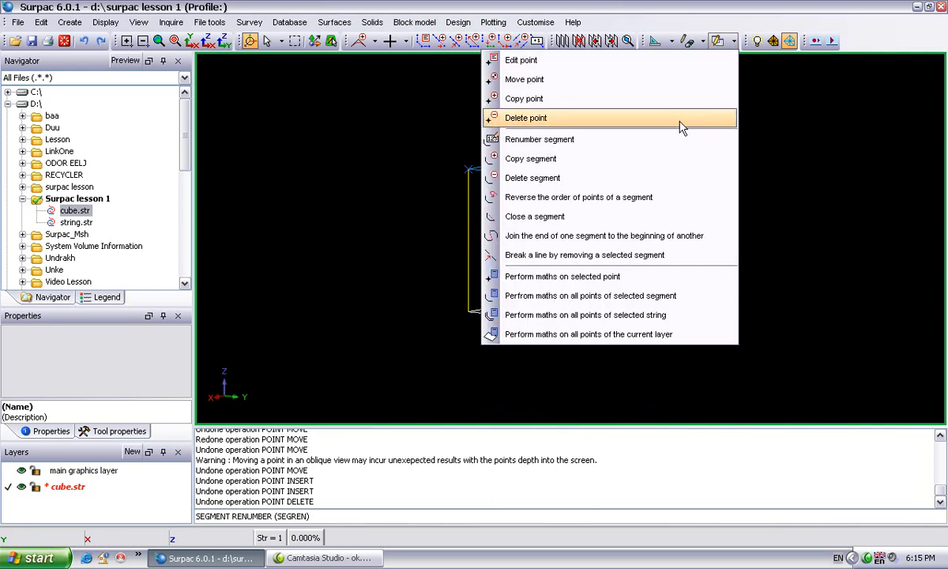
pyautogui.click(646, 162)
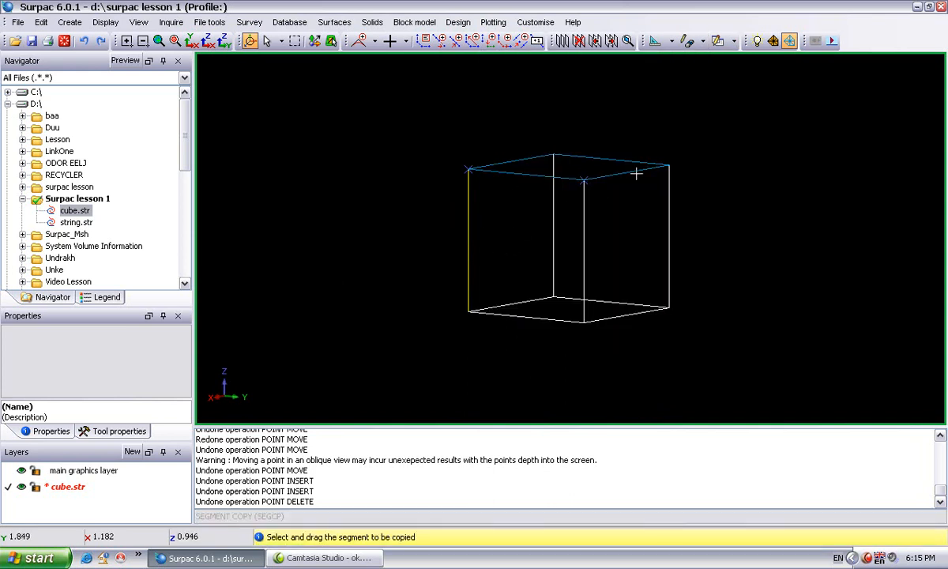
pyautogui.moveTo(630, 171); pyautogui.dragTo(804, 131)
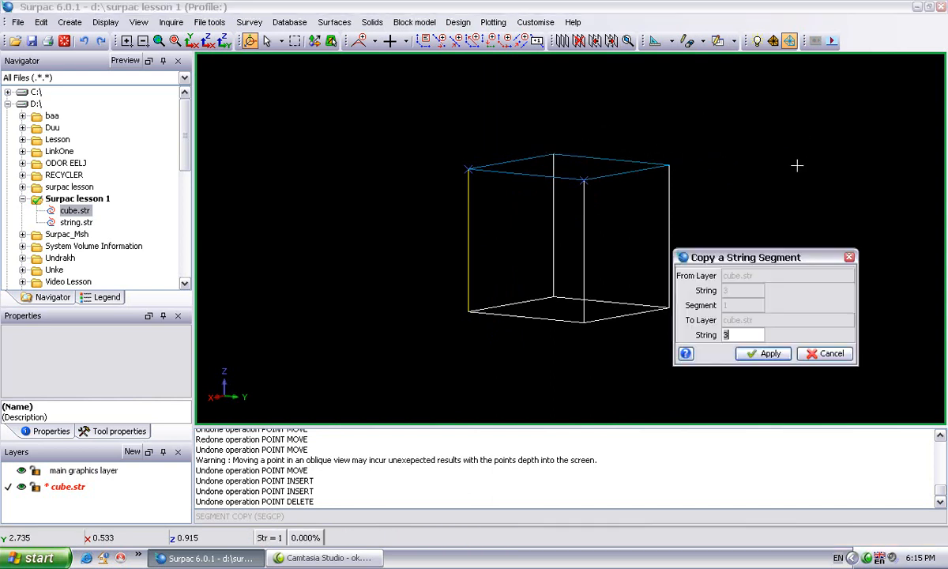
pyautogui.click(765, 354)
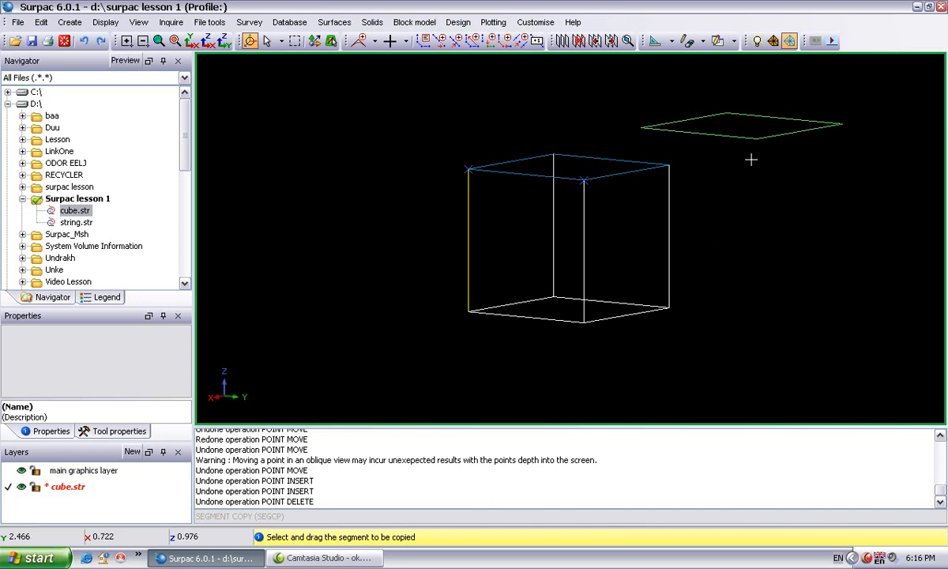
# Step: Delete the copied green segment beside the cube
pyautogui.click(723, 46)
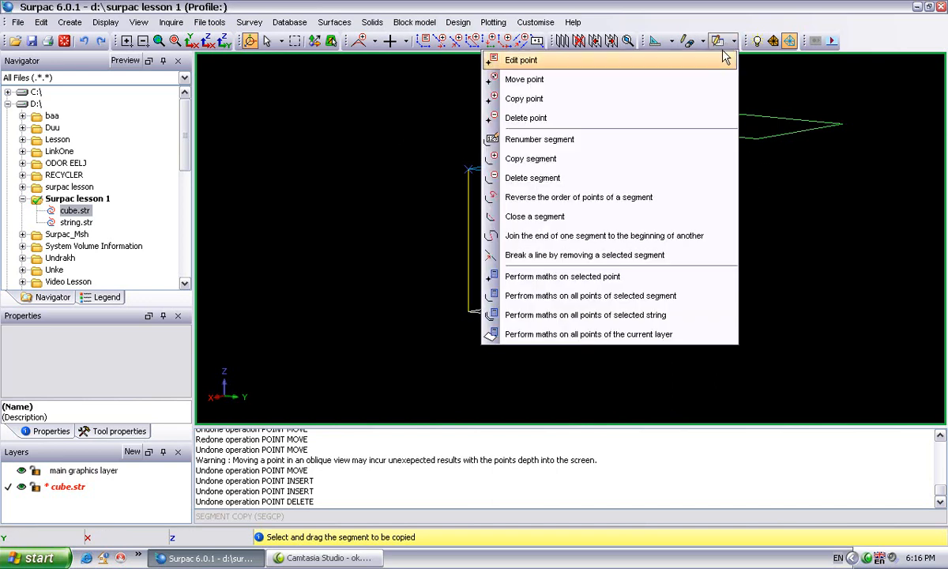
pyautogui.click(652, 179)
pyautogui.click(787, 133)
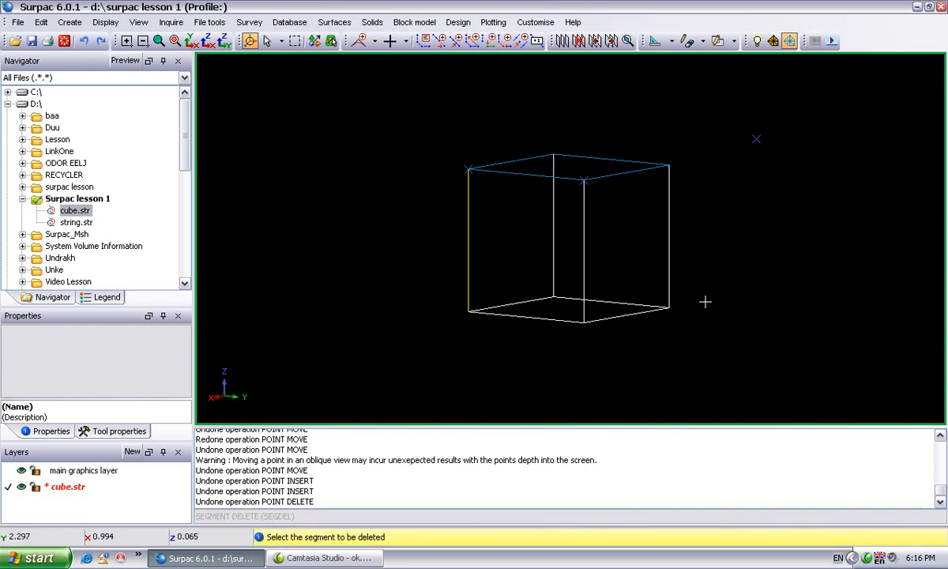
pyautogui.click(719, 40)
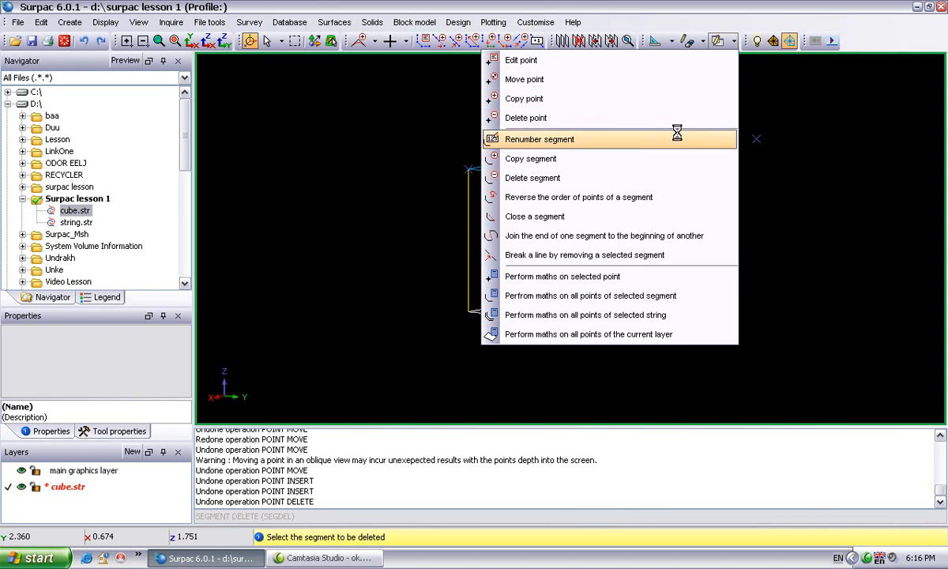
pyautogui.click(651, 215)
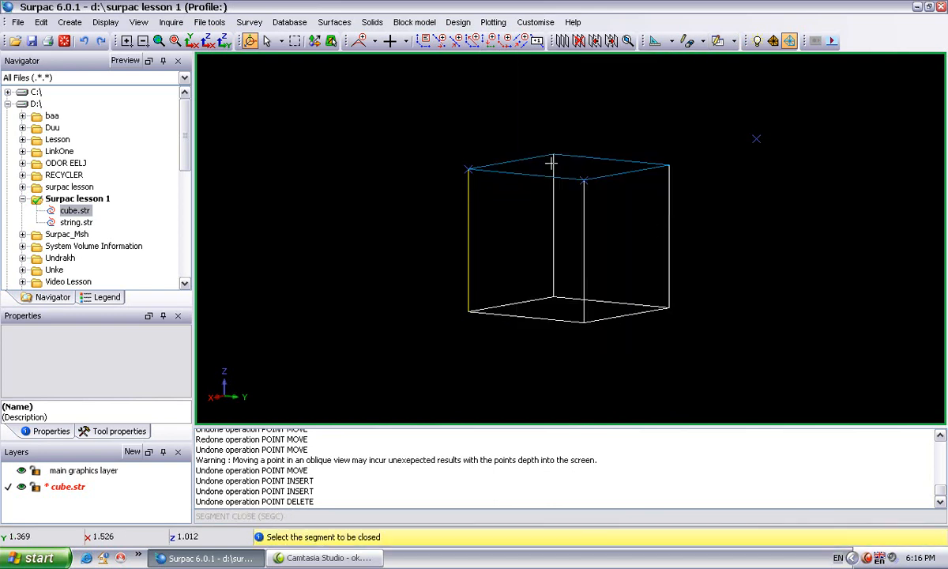
pyautogui.press('Escape')
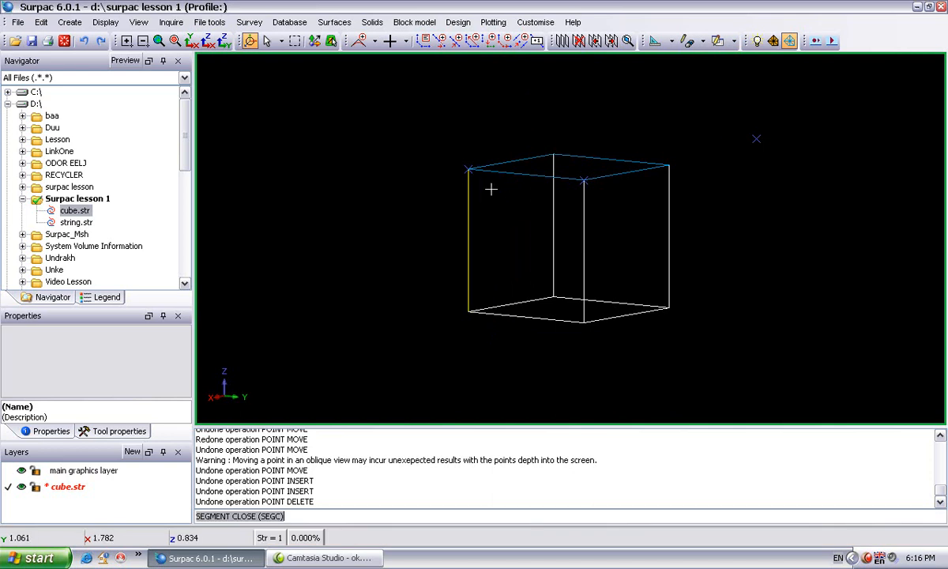
# Step: Clear the cube from the graphics and digitise an open zigzag string of four points in the main graphics layer
pyautogui.click(64, 41)
pyautogui.click(754, 366)
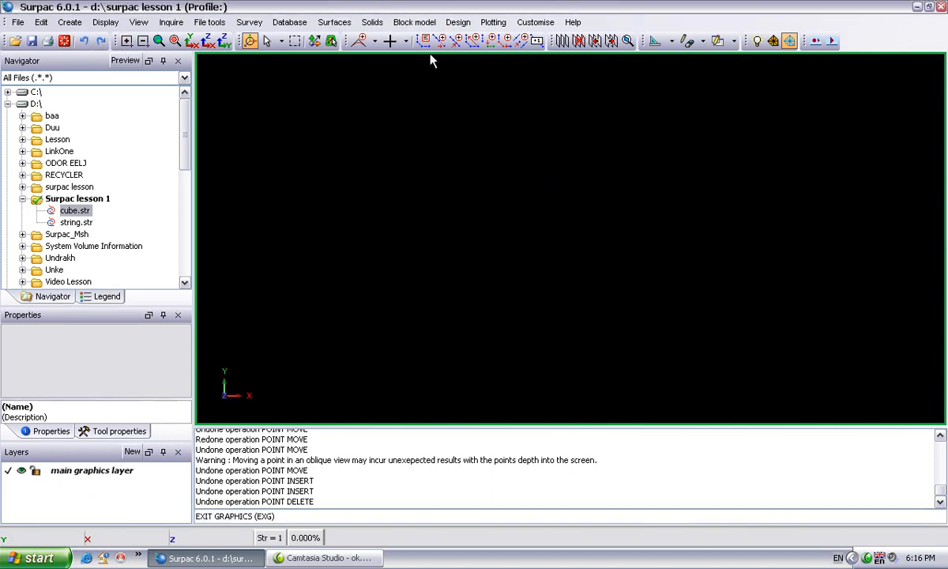
pyautogui.click(390, 41)
pyautogui.click(281, 260)
pyautogui.click(525, 285)
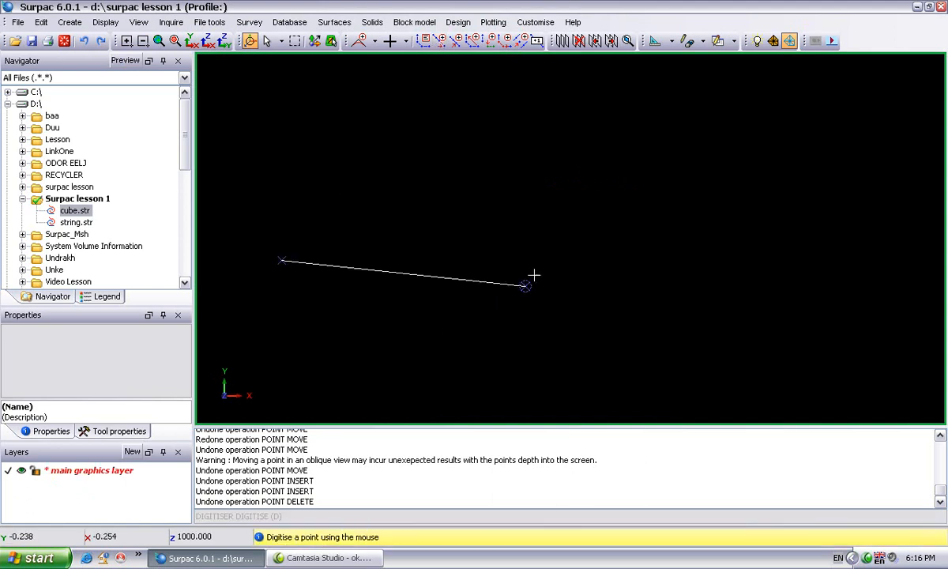
pyautogui.click(732, 155)
pyautogui.click(920, 310)
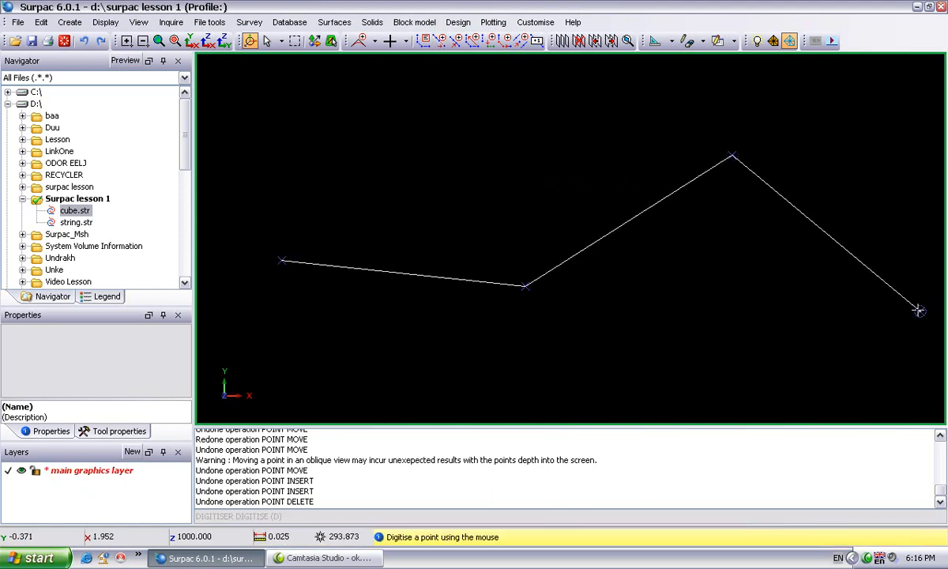
pyautogui.press('Escape')
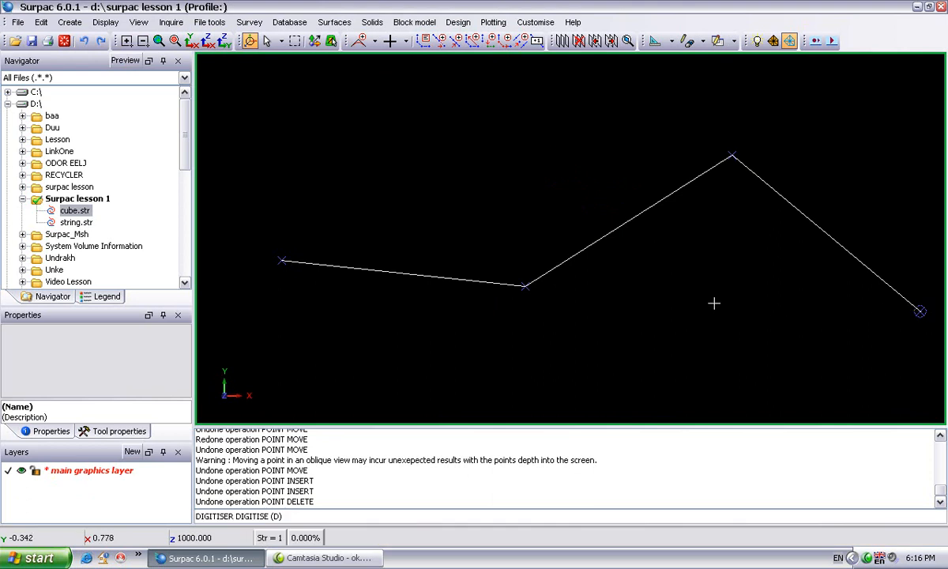
# Step: Close the new four-point segment so its last point joins its first
pyautogui.click(681, 41)
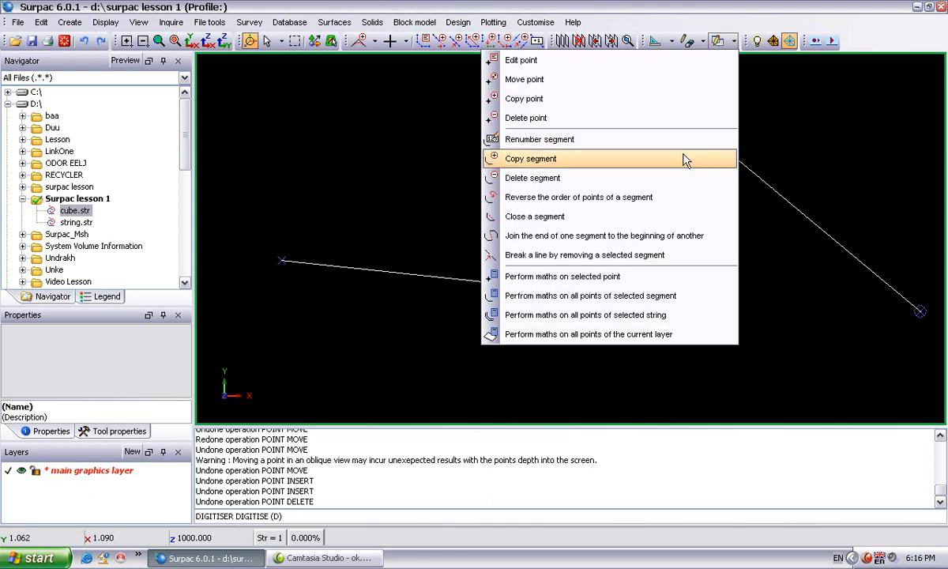
pyautogui.click(644, 220)
pyautogui.click(830, 264)
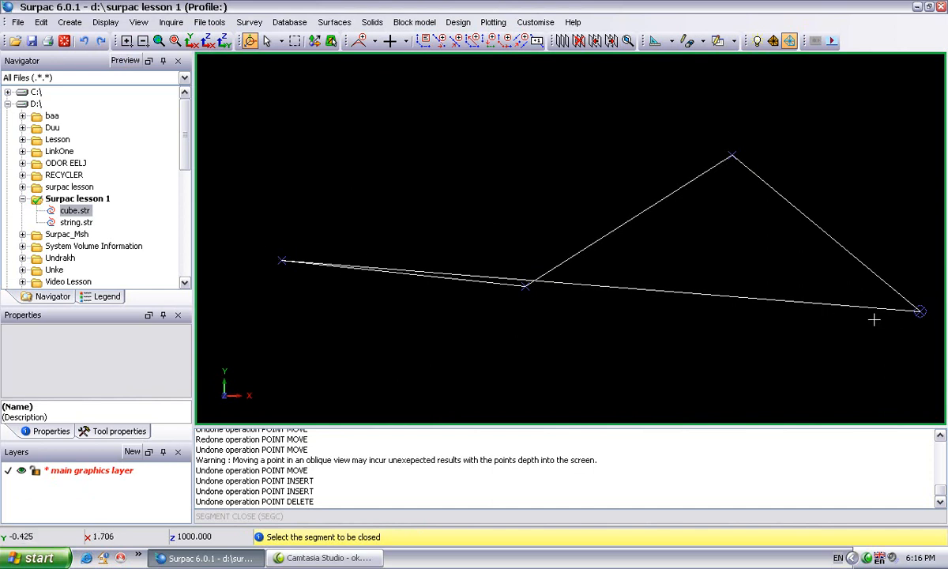
pyautogui.press('Escape')
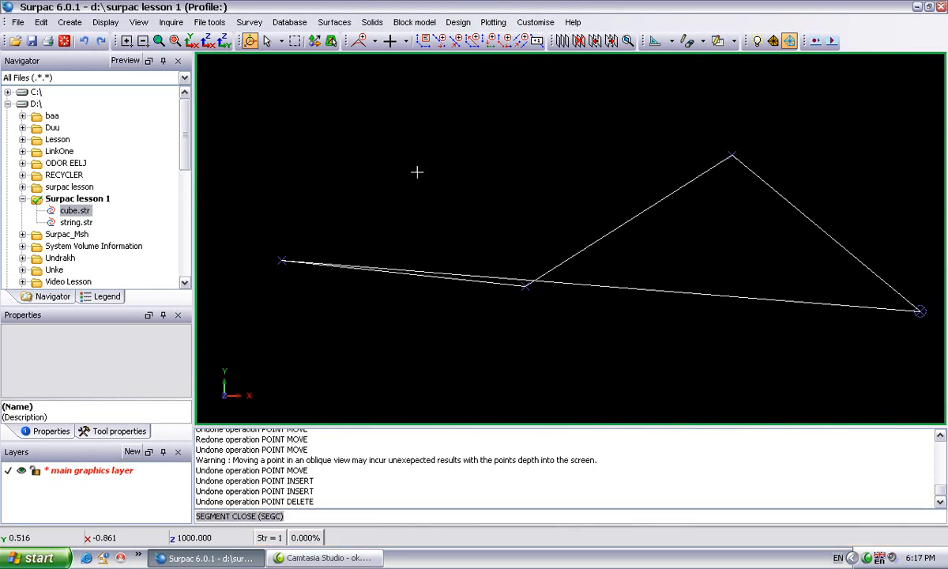